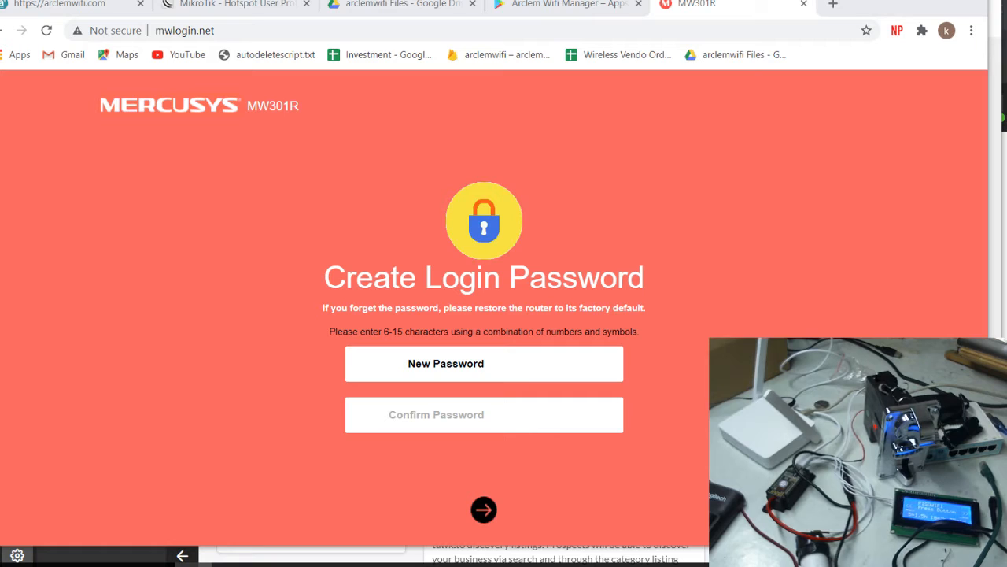
Create and confirm a new router login password, then dismiss Chrome's save-password prompt
click(538, 361)
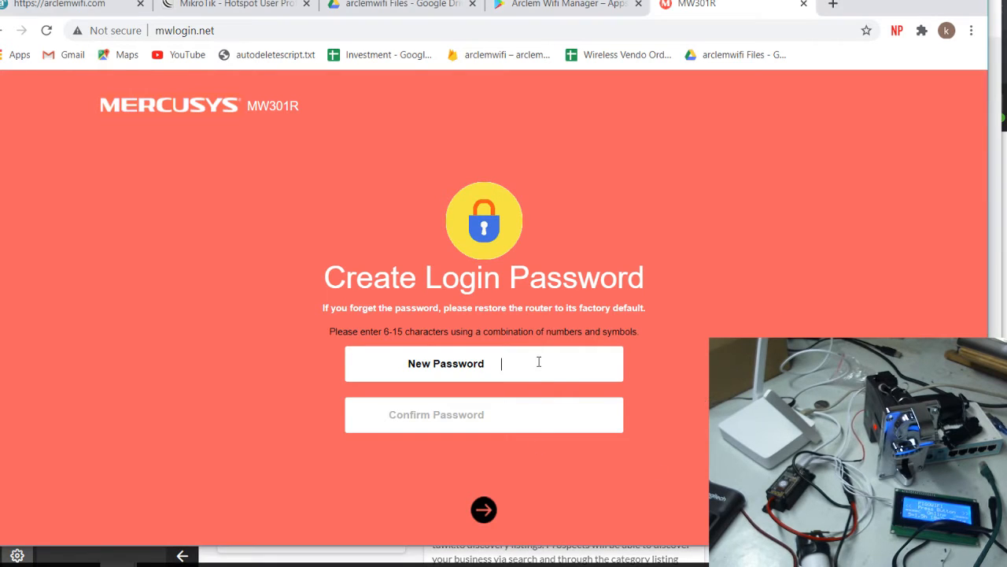
text(•••••••)
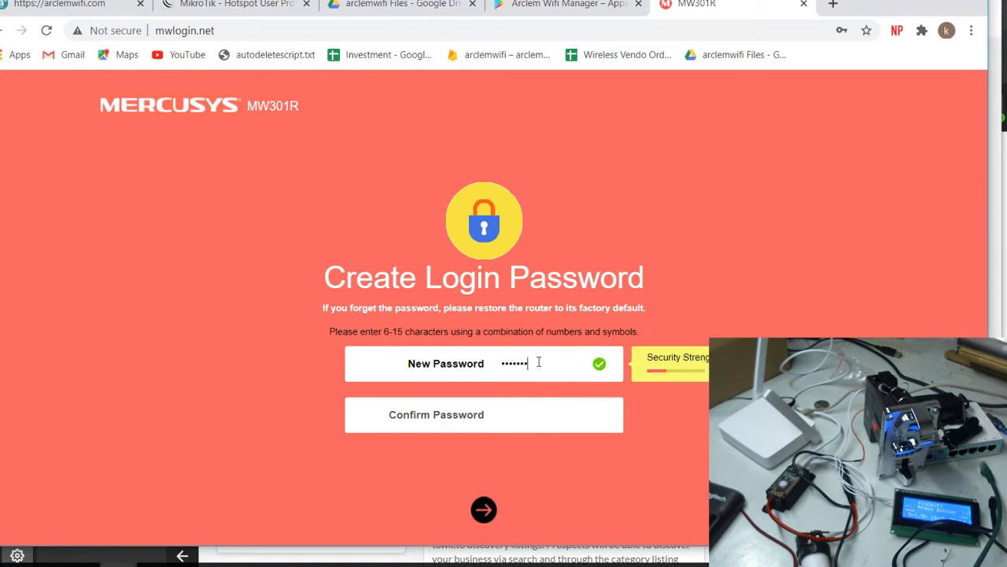
key(BackSpace)
key(BackSpace)
key(BackSpace)
key(BackSpace)
key(BackSpace)
key(BackSpace)
key(BackSpace)
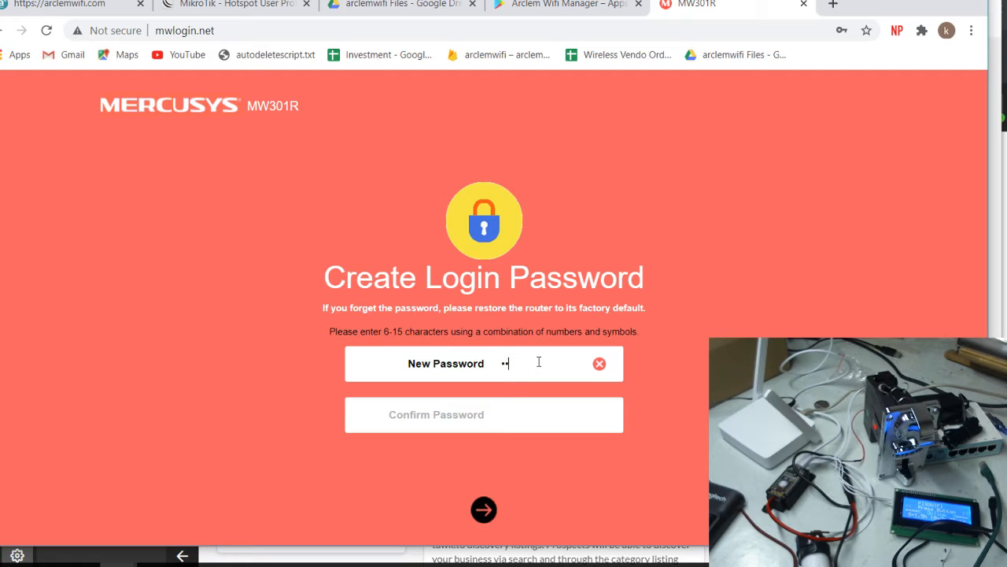
text(••••••••)
key(Tab)
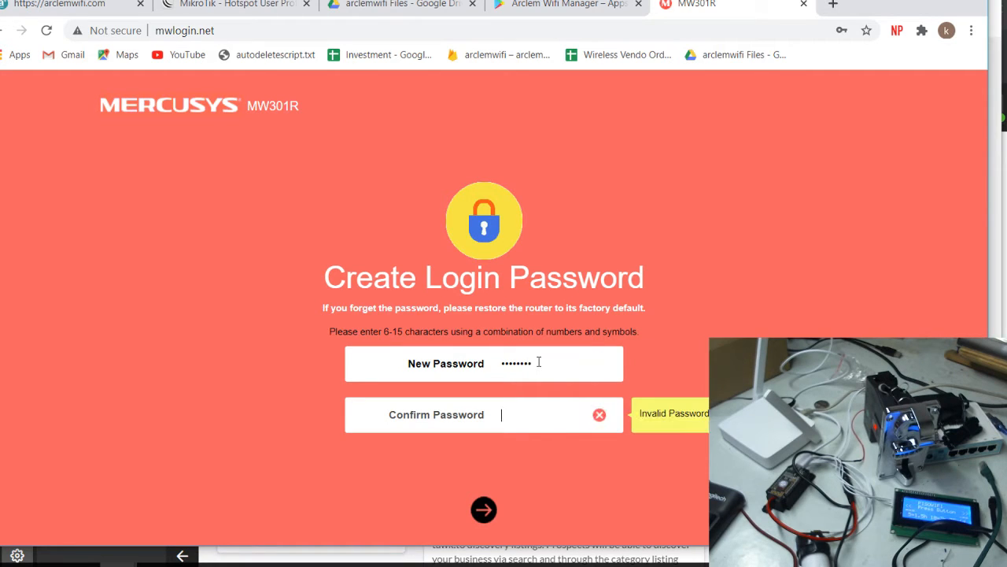
text(••••••••)
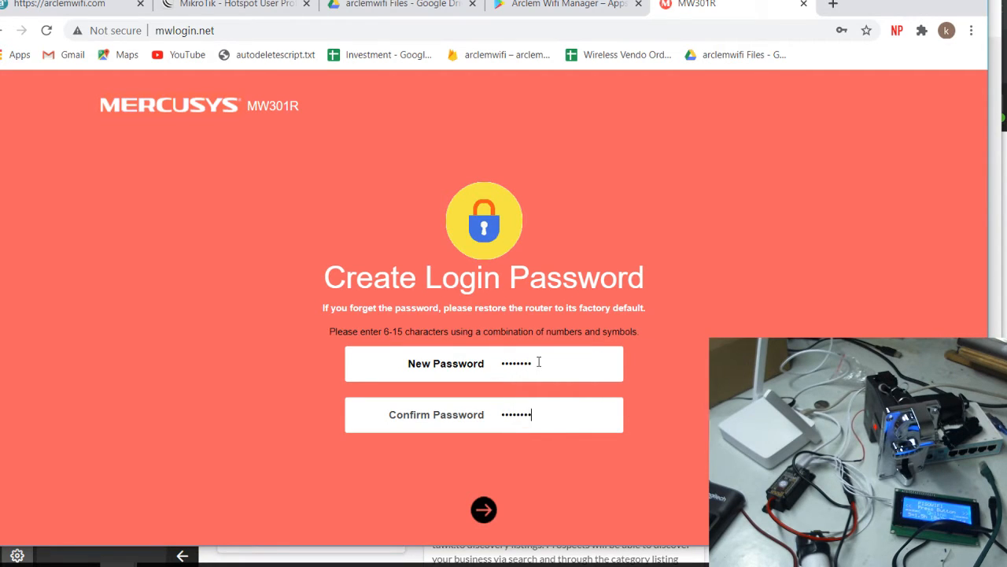
click(483, 512)
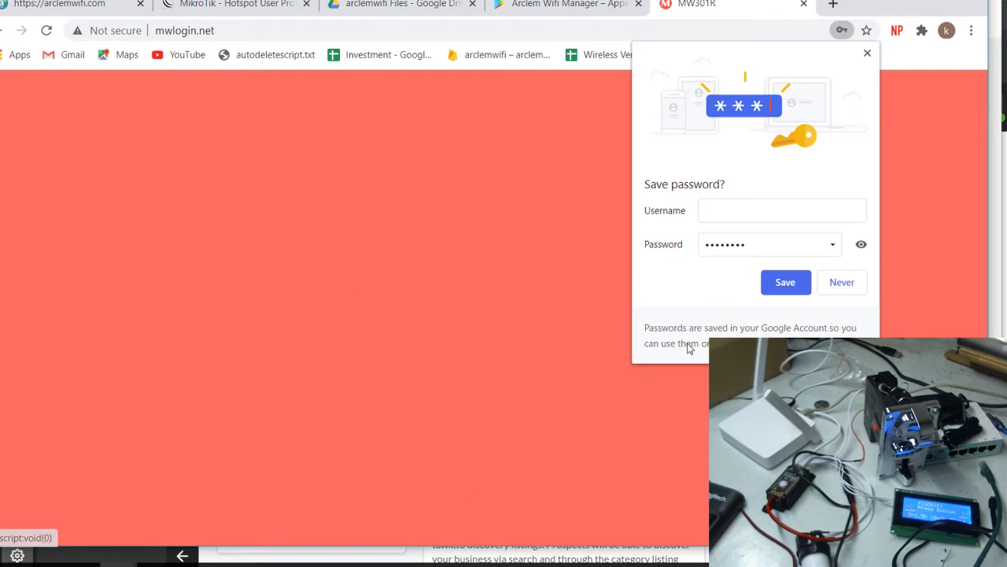
click(868, 53)
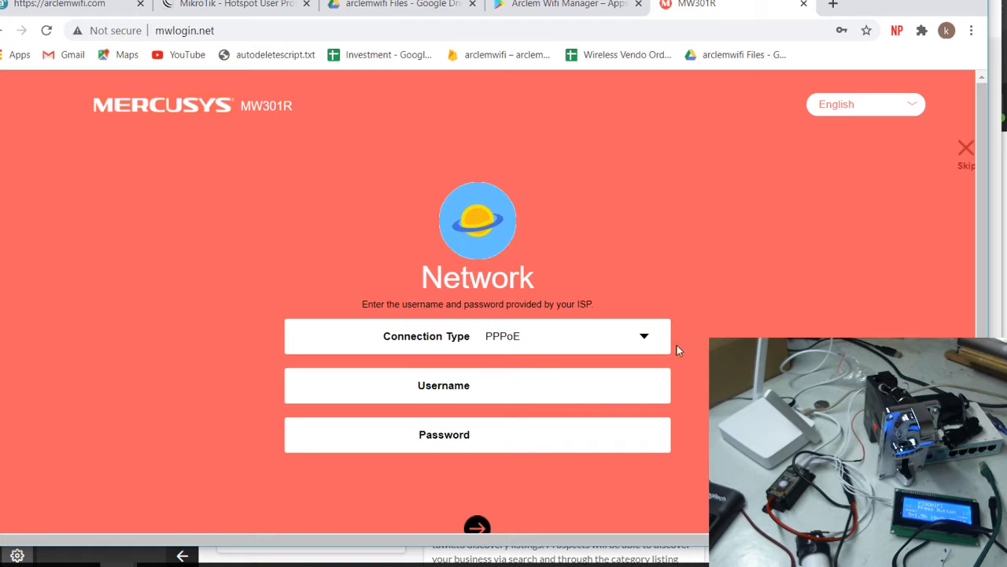
Skip the quick setup wizard and go to Advanced wireless Host Network settings
click(965, 149)
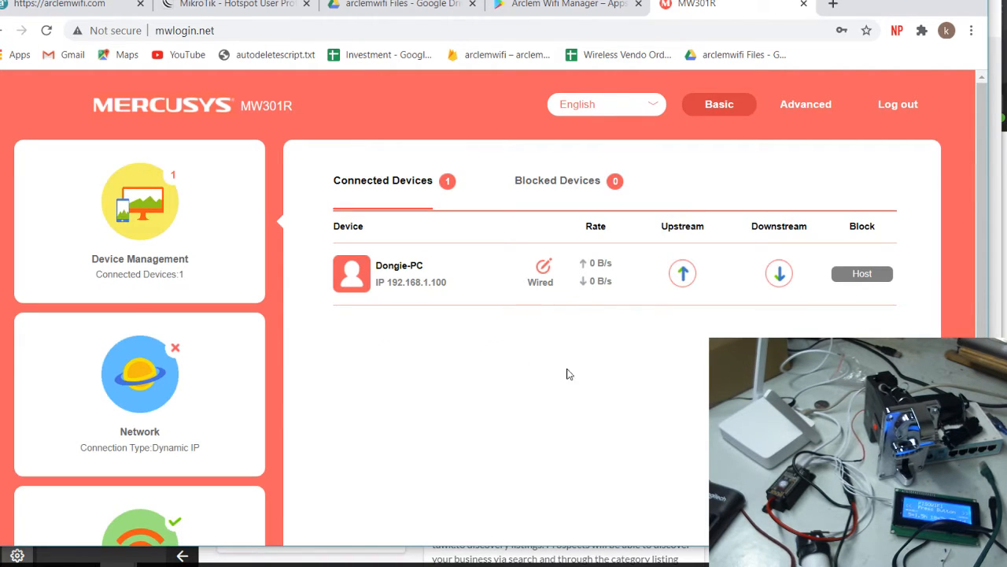
click(794, 104)
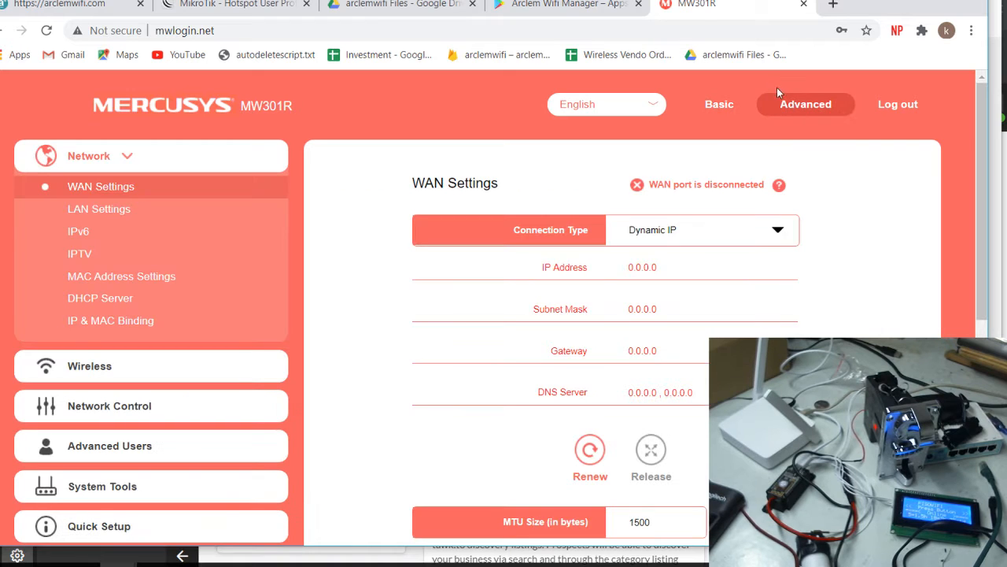
scroll(749, 314, down, 3)
scroll(754, 310, up, 3)
scroll(369, 326, down, 3)
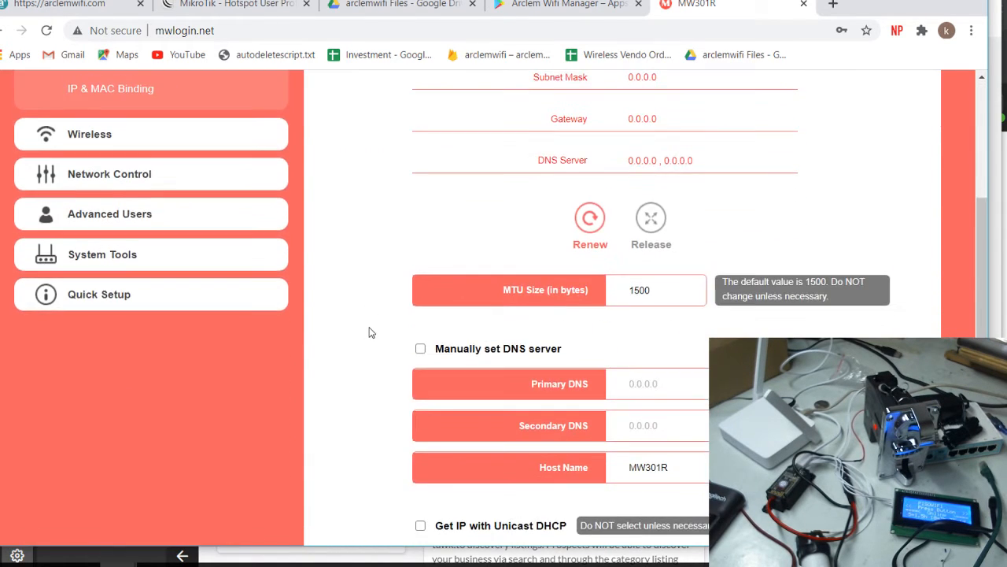
scroll(373, 323, up, 2)
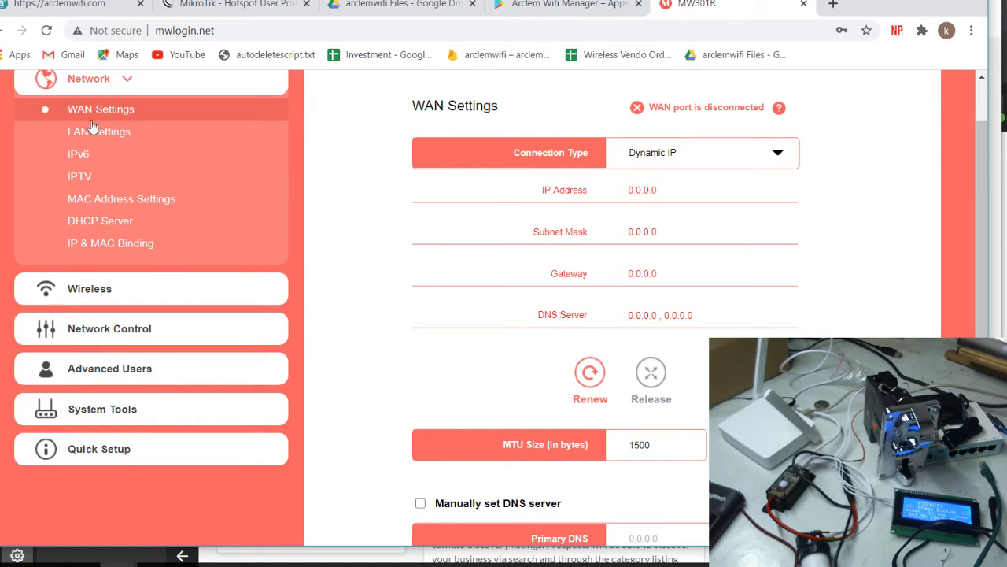
click(94, 289)
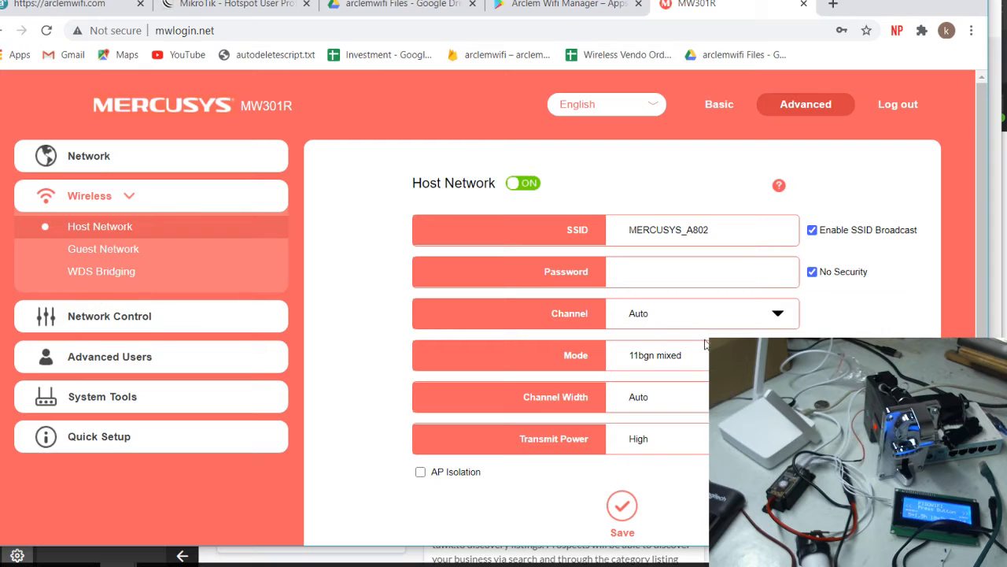
Rename the host network SSID to PisoWifi2, enable AP Isolation, and save
drag(723, 229, 587, 212)
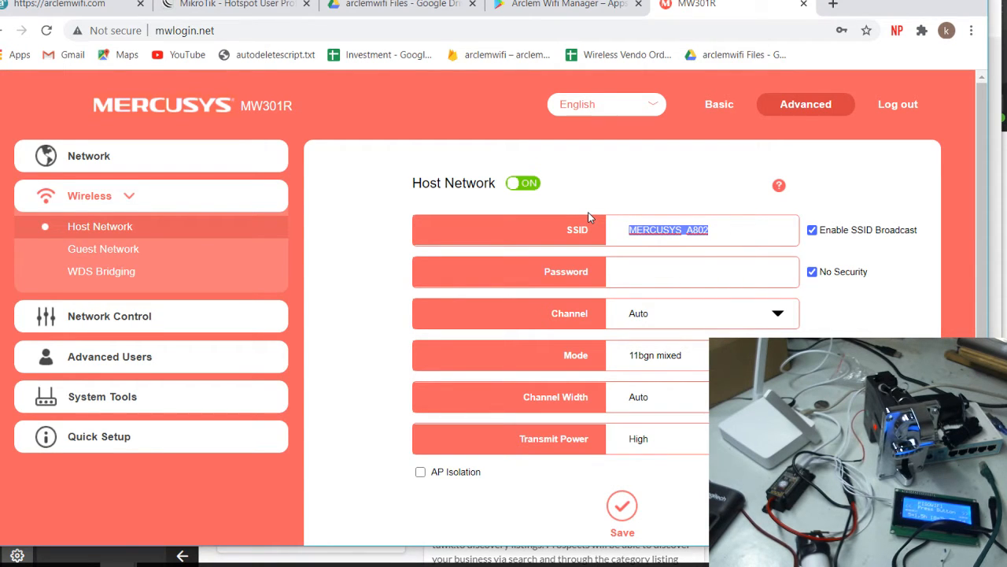
text(Pi)
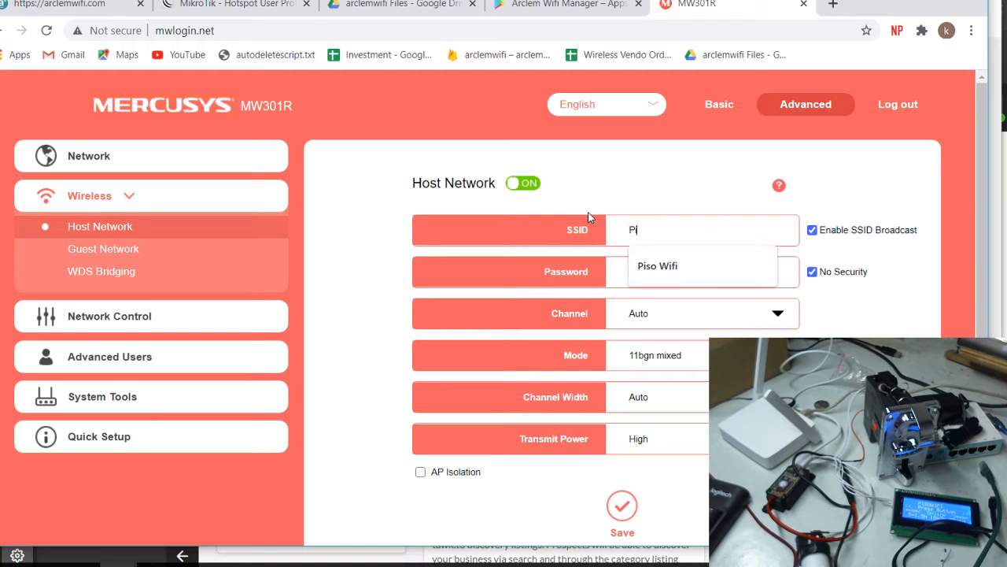
text(soWifi2)
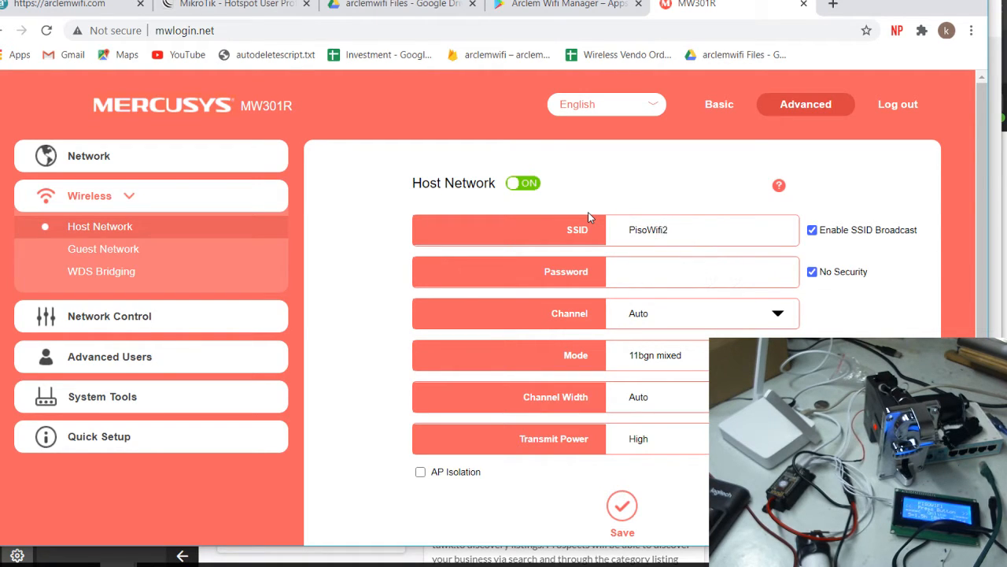
click(420, 471)
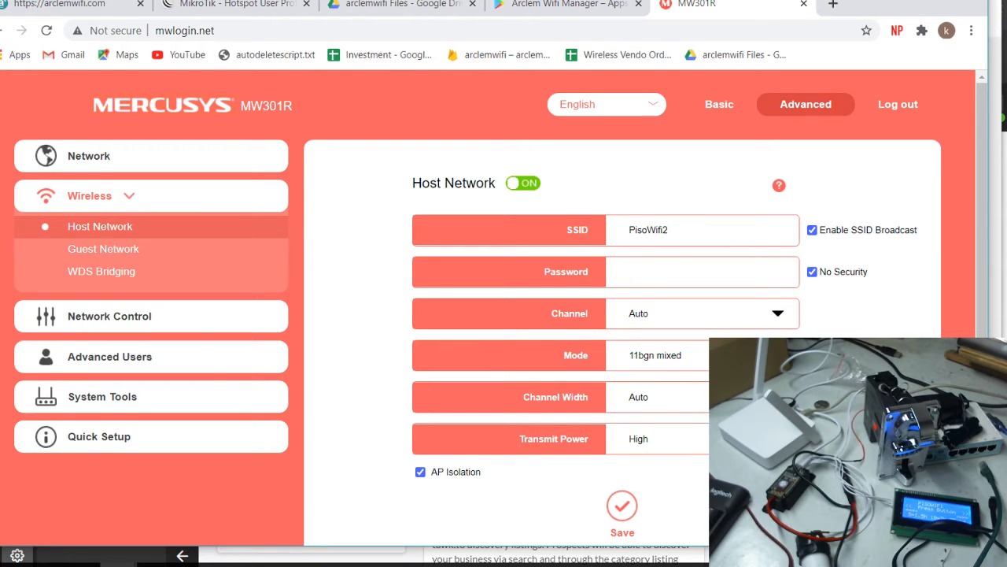
scroll(666, 456, down, 1)
click(622, 431)
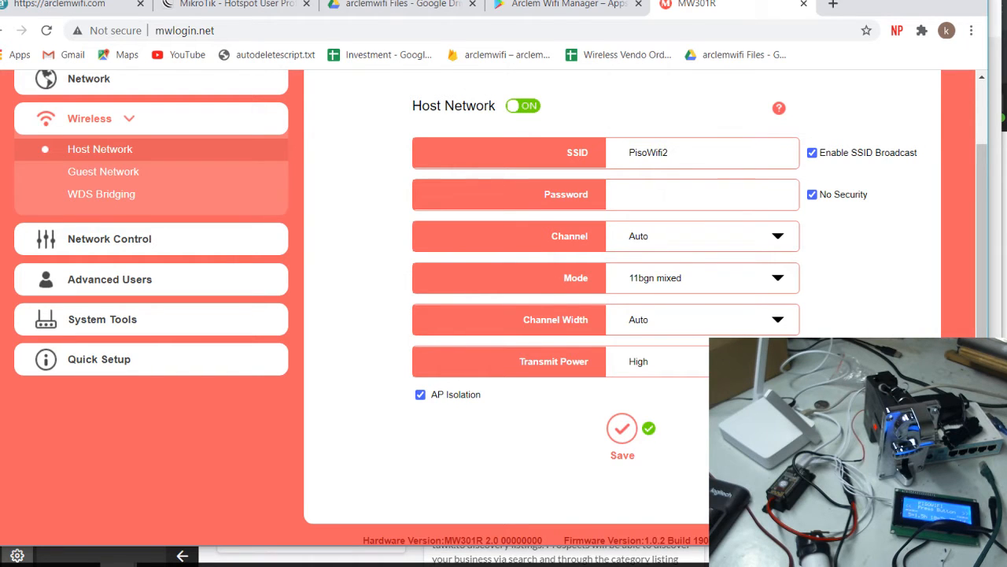
scroll(501, 309, up, 1)
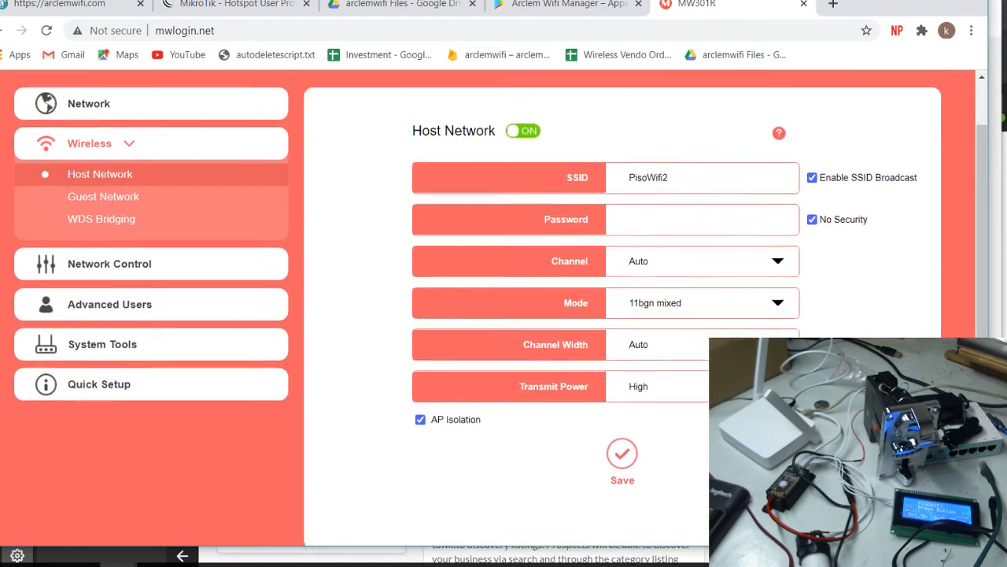
click(130, 157)
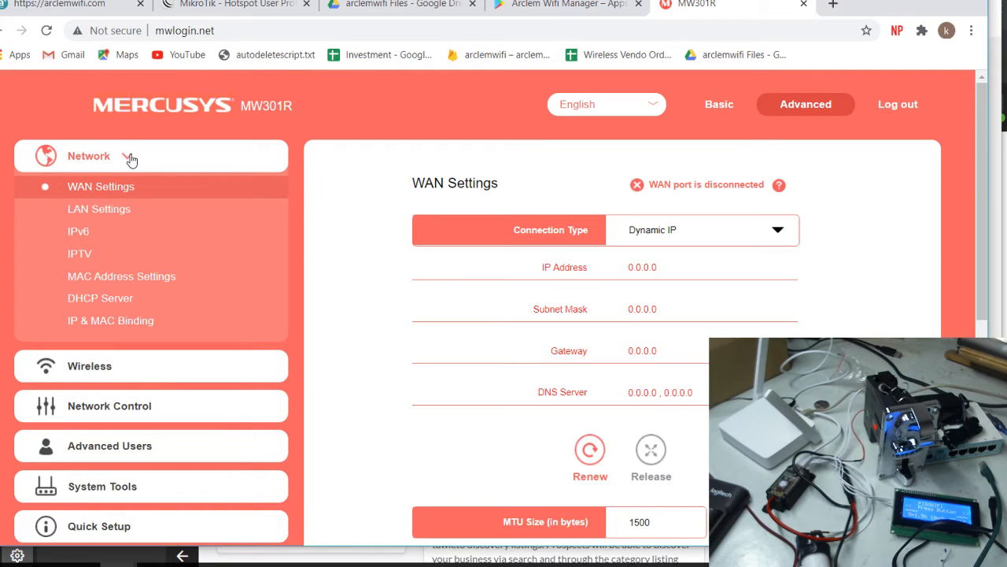
Switch the Network > DHCP Server toggle to OFF and save
click(88, 300)
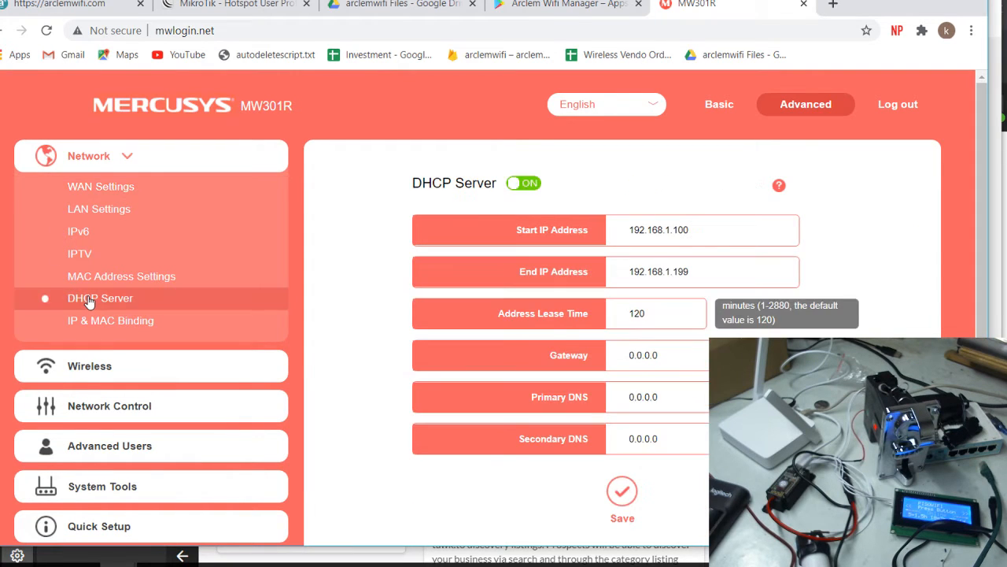
click(532, 184)
click(628, 498)
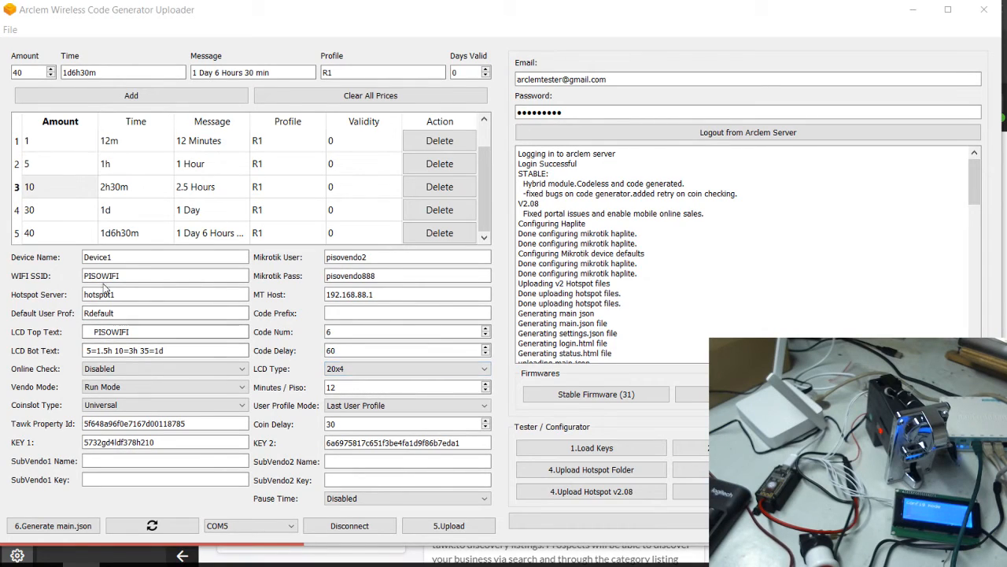
Change the uploader's WIFI SSID to PisoWifi2, then select Chrome's address bar
drag(151, 276, 11, 263)
text(PisoWifi2)
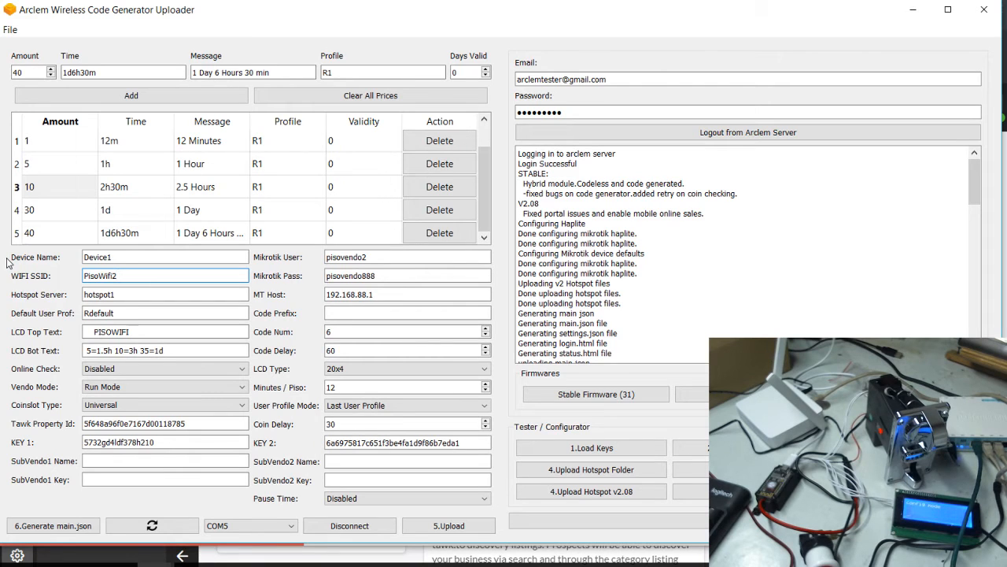
click(93, 332)
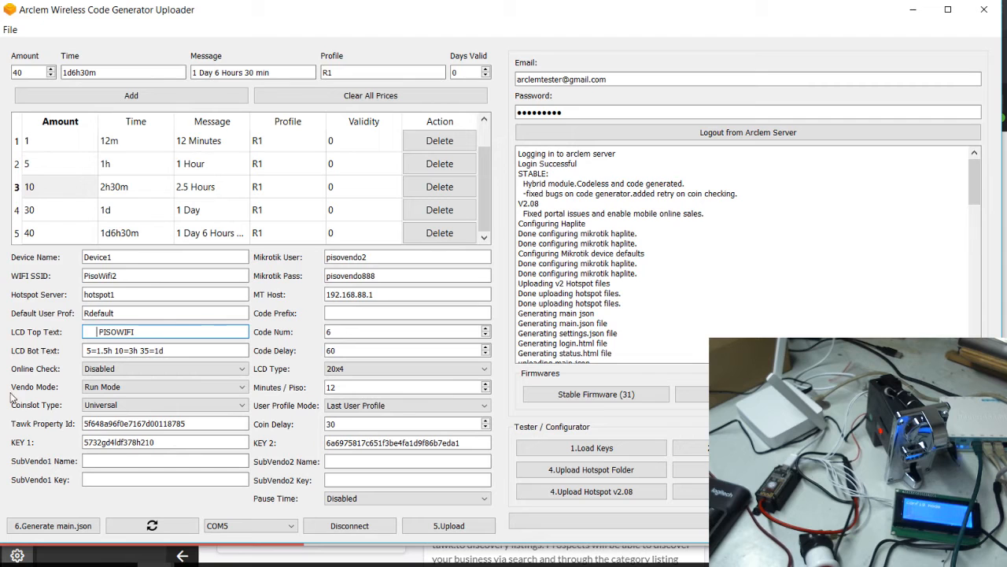
click(119, 565)
drag(253, 30, 122, 26)
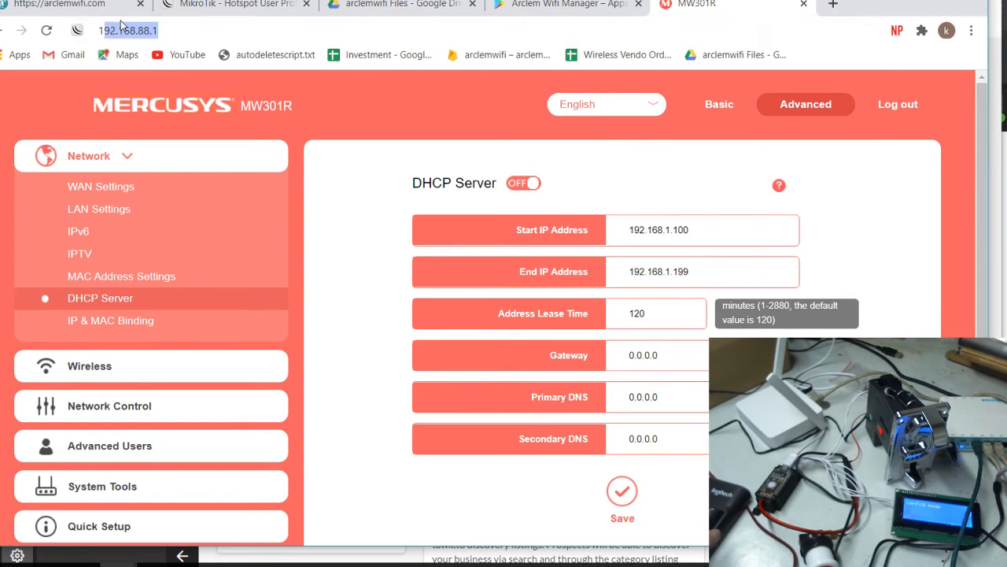
Load MikroTik WebFig at 192.168.88.1, then return to the Arclem uploader
text(192.168.88.1)
key(Return)
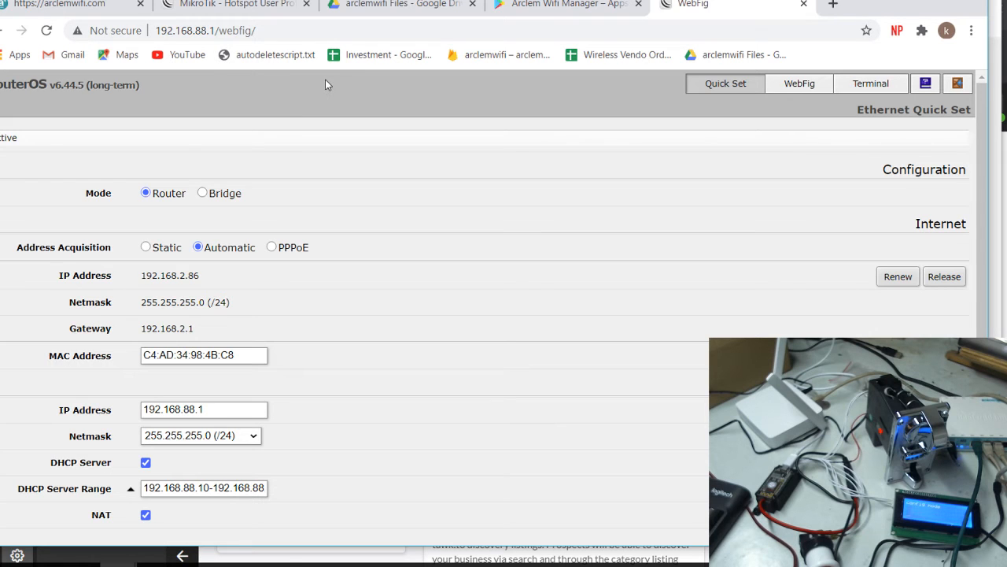
mouse_move(118, 556)
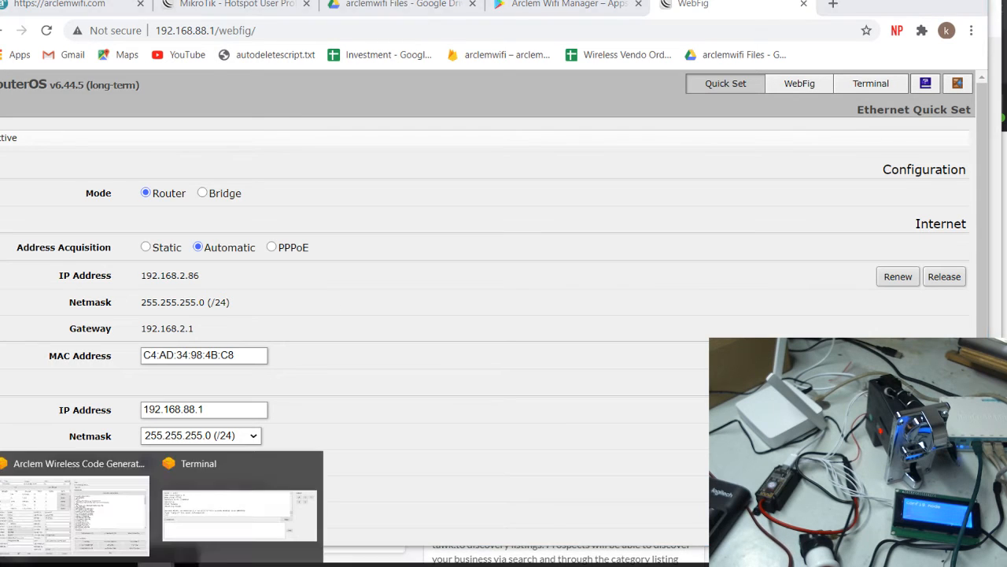
click(83, 507)
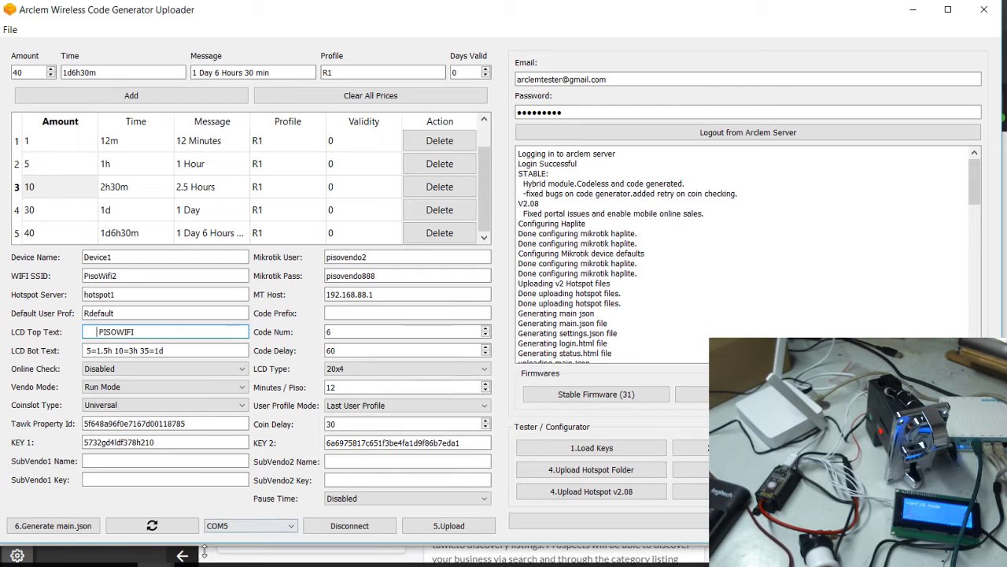
Close the Terminal preview, run 1.Load Keys, and upload the Hotspot v2.08 files
mouse_move(118, 555)
click(312, 463)
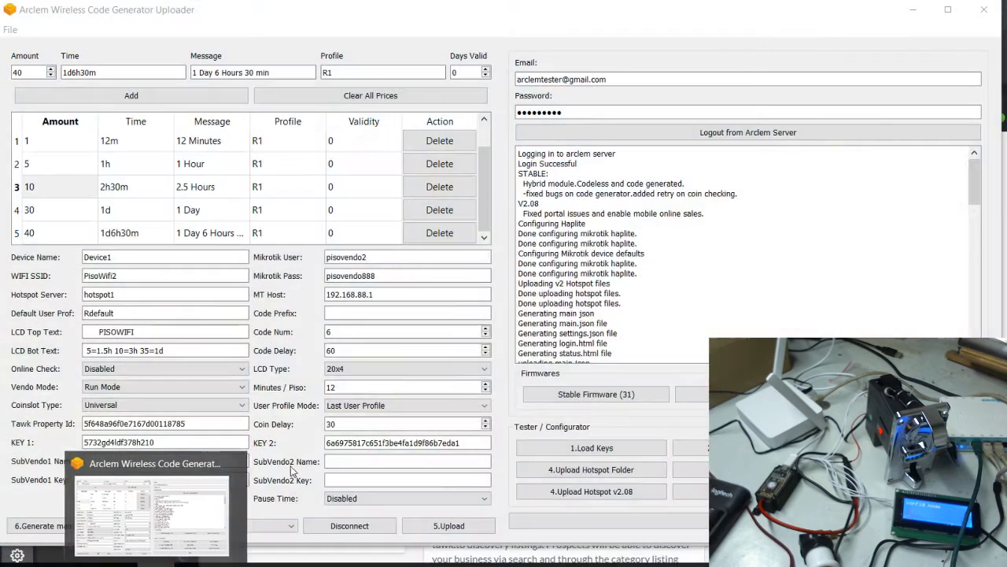
click(690, 448)
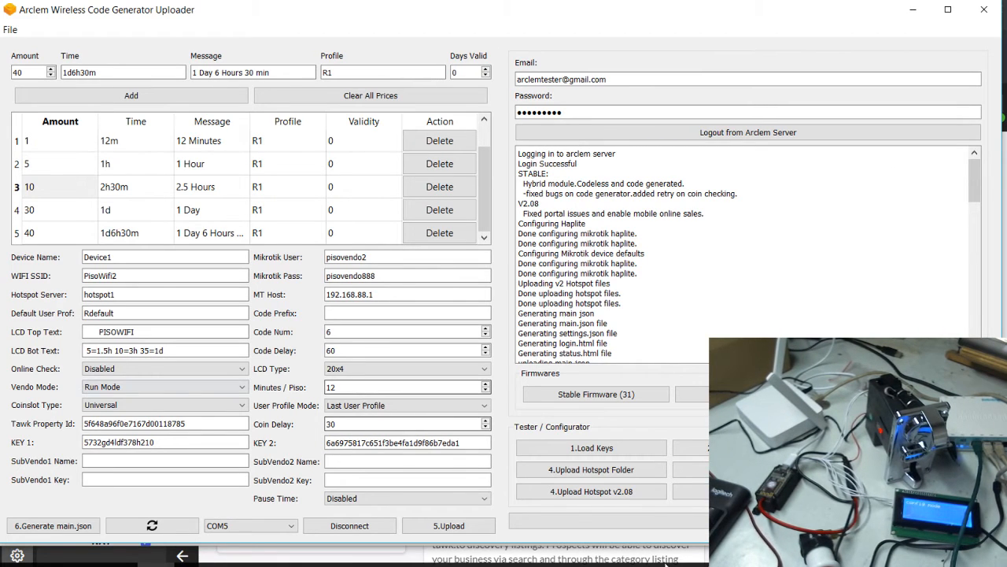
click(580, 494)
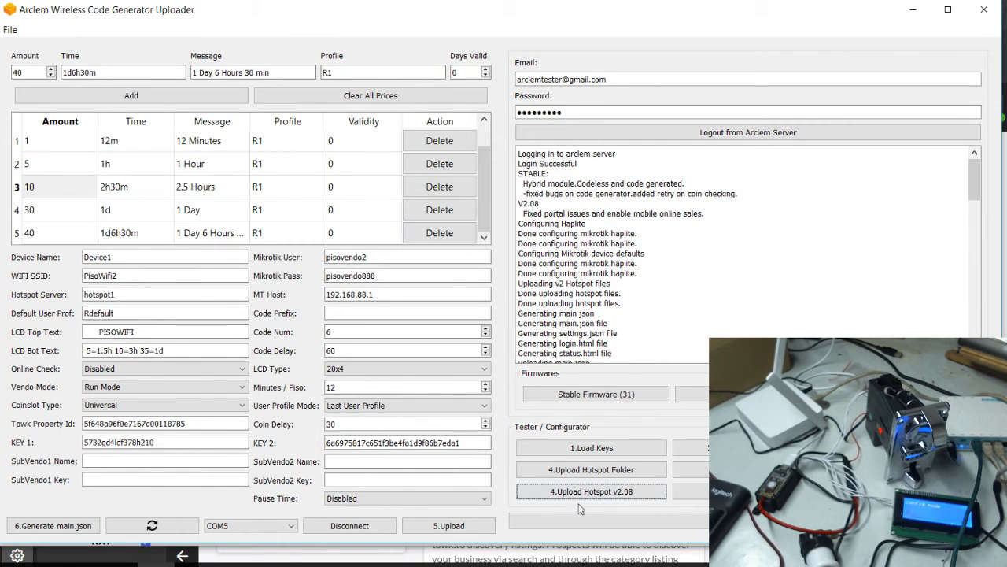
click(740, 491)
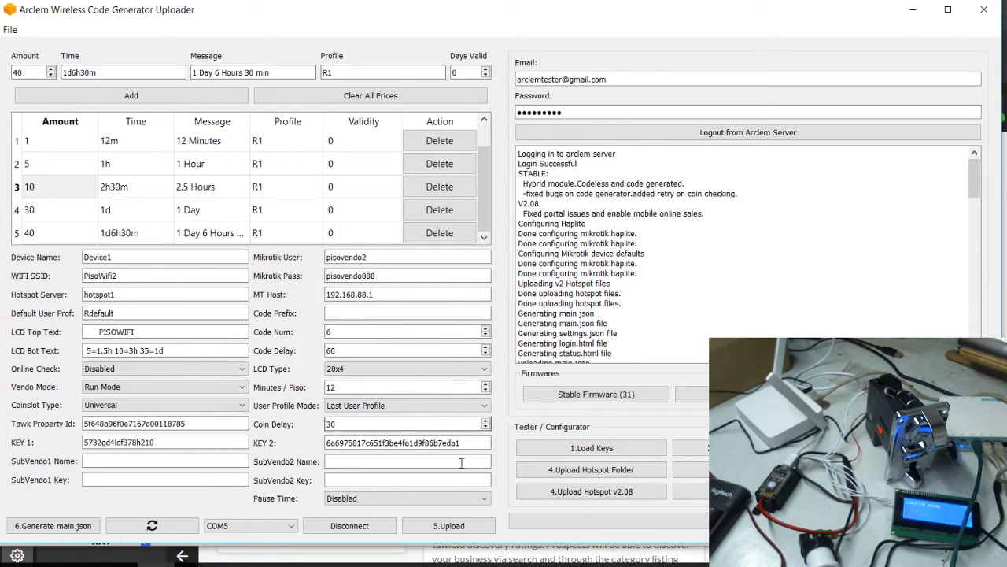
Upload the vendo config with 5.Upload, then generate and upload main.json
click(461, 525)
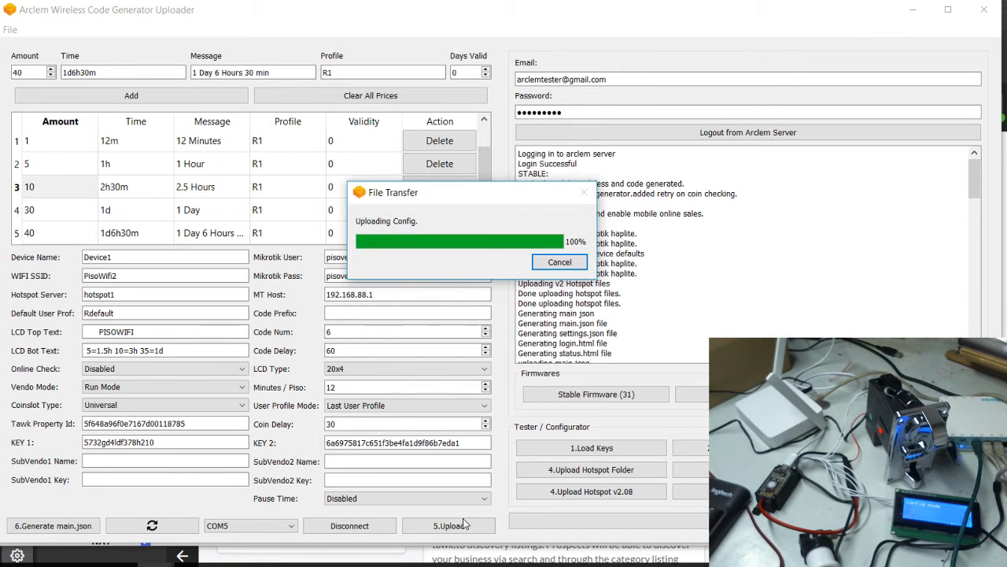
click(52, 532)
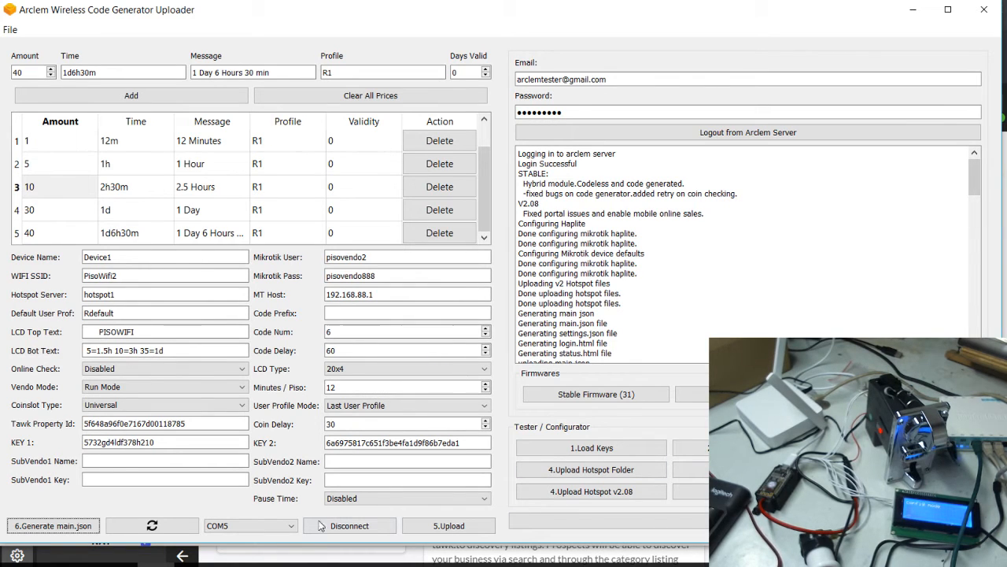
click(10, 29)
Review the serial terminal log reporting the connection error, then switch to WebFig
click(31, 46)
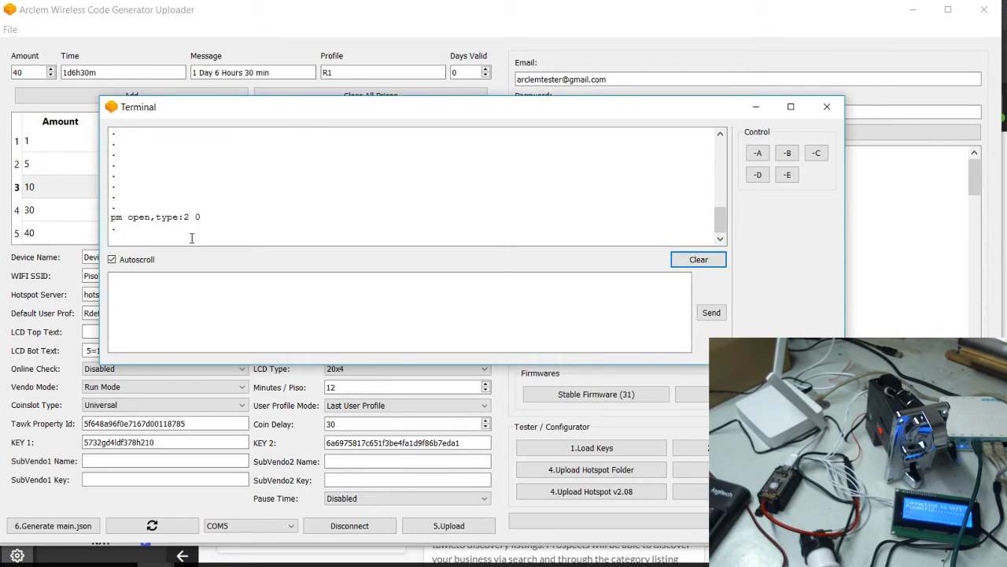
scroll(225, 218, up, 3)
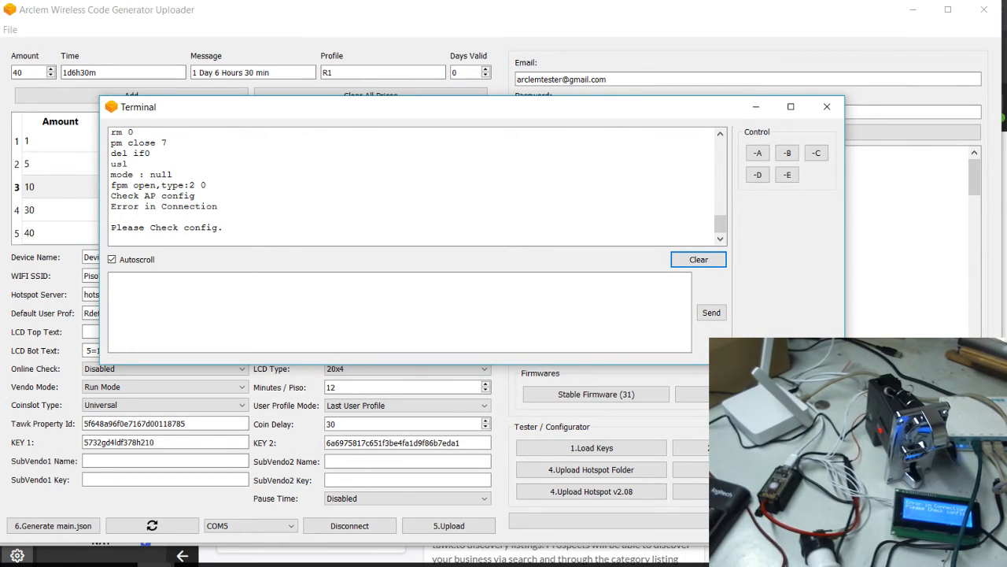
key(alt+Tab)
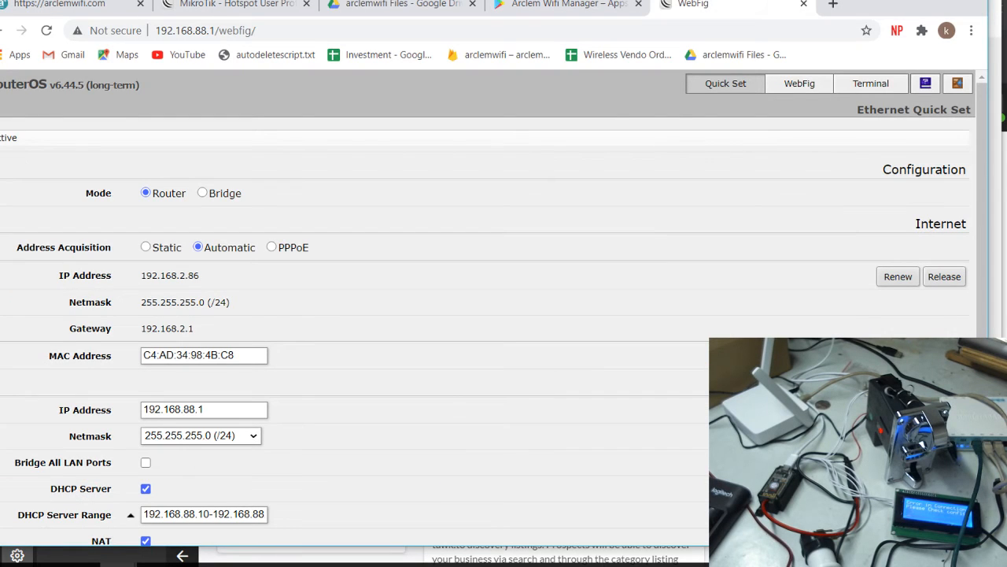
Inspect the ether3 entry under WebFig Bridge Ports on bridgehs, closing it unchanged
click(781, 91)
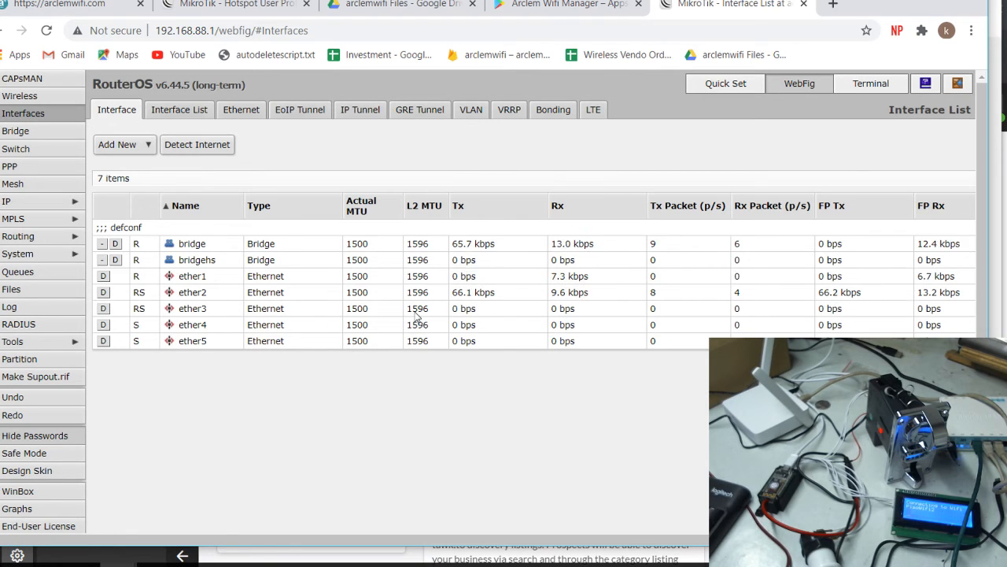
click(15, 136)
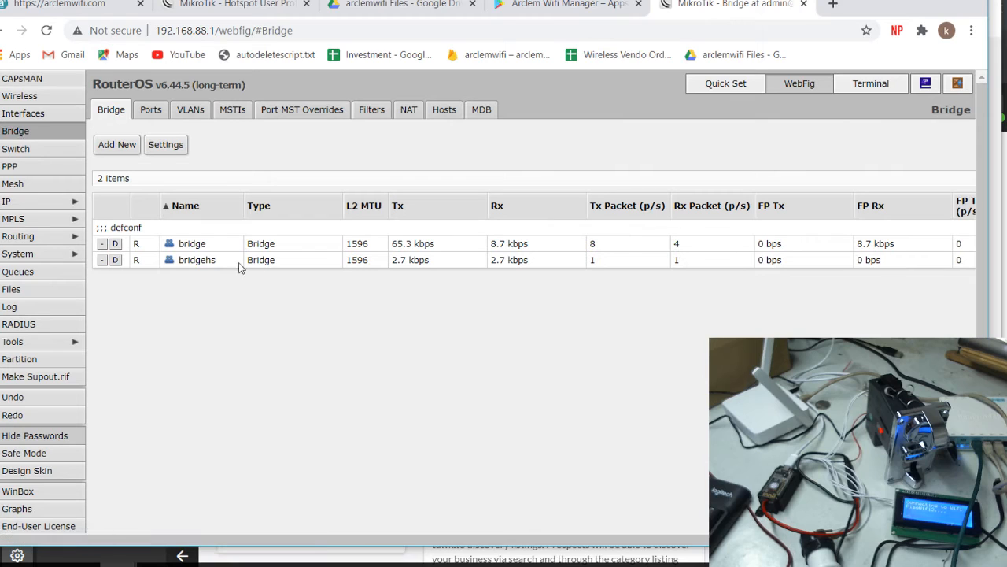
click(150, 111)
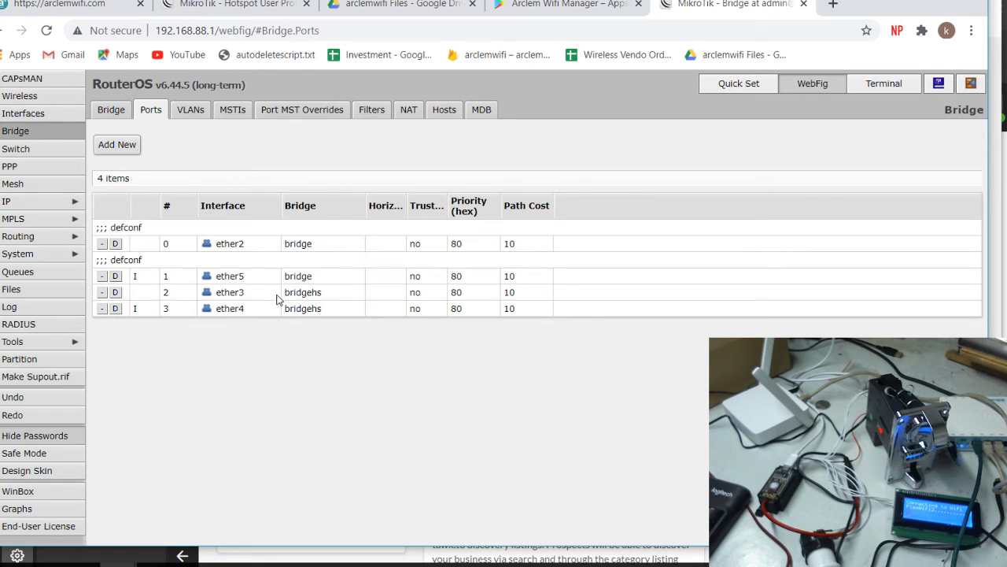
click(252, 300)
scroll(418, 303, down, 9)
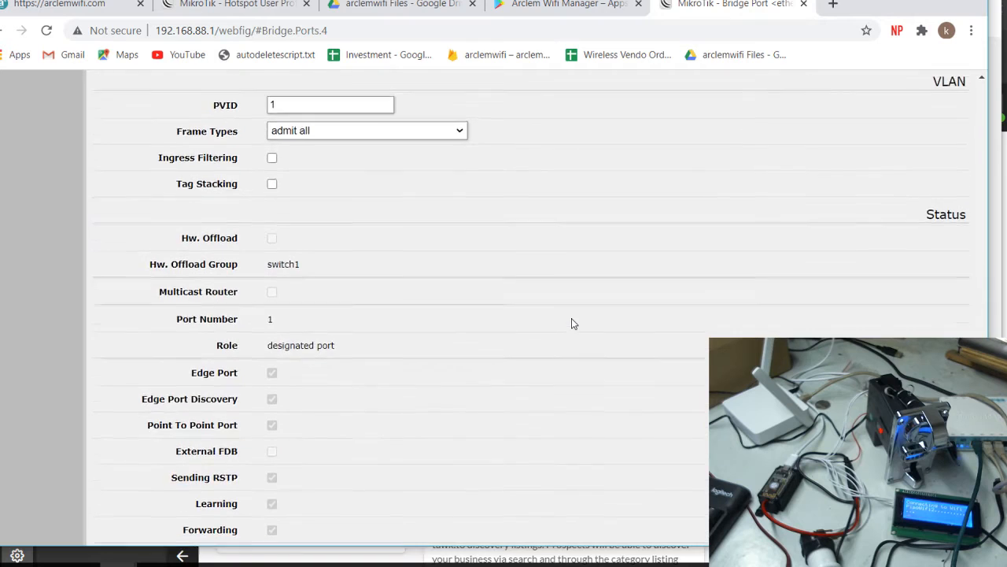
scroll(571, 323, up, 10)
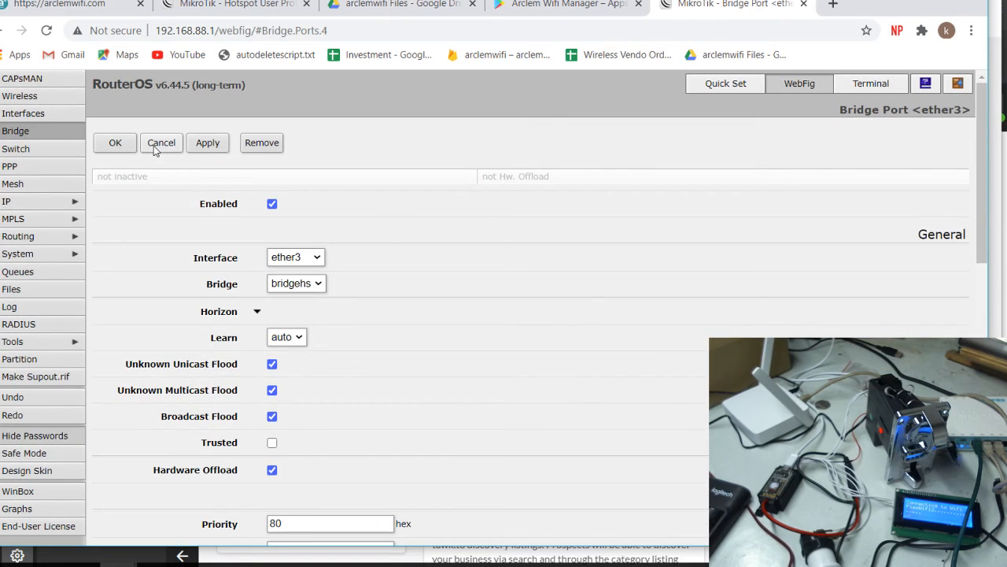
click(161, 143)
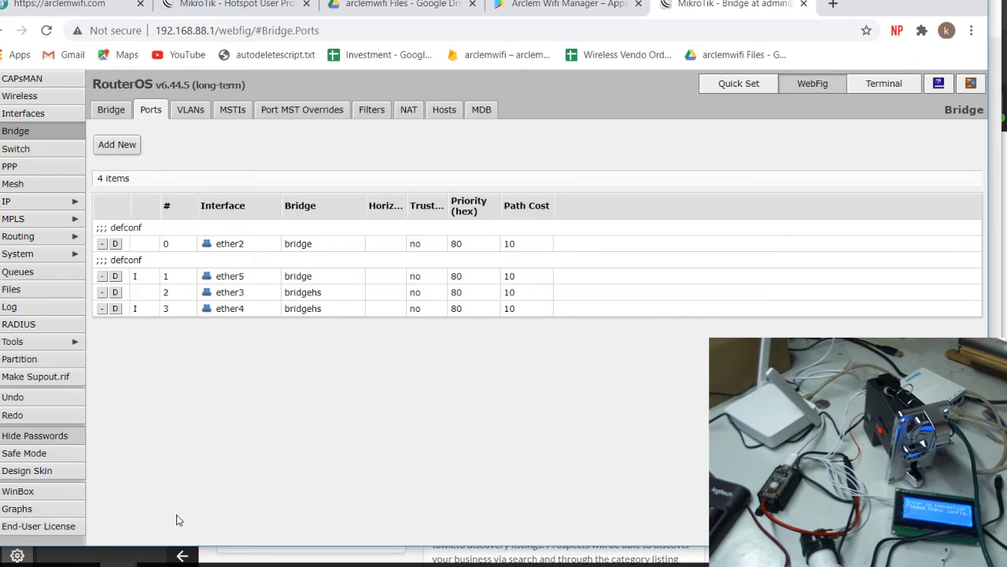
mouse_move(119, 560)
click(220, 515)
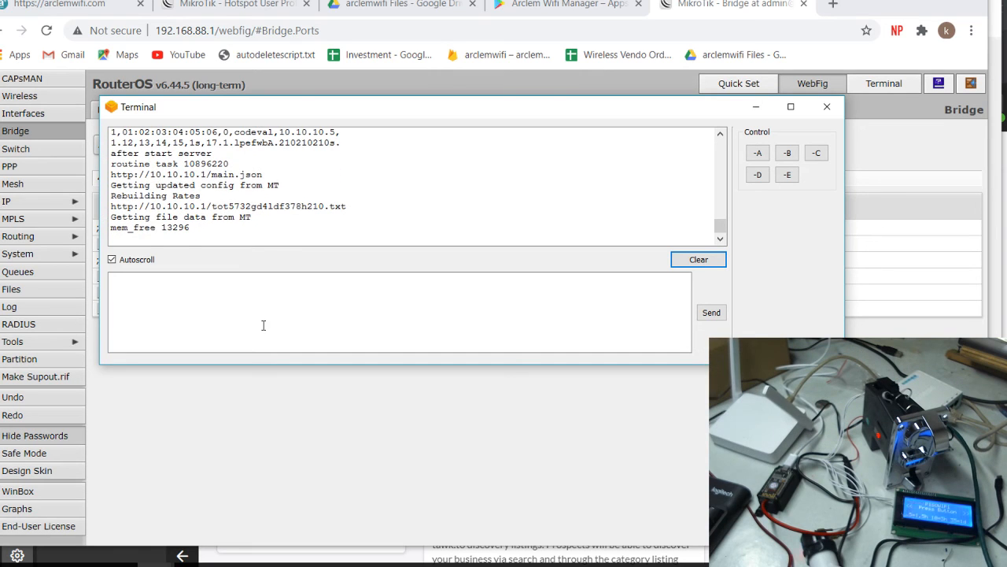
click(720, 134)
click(719, 134)
click(719, 135)
click(719, 135)
click(720, 134)
click(720, 134)
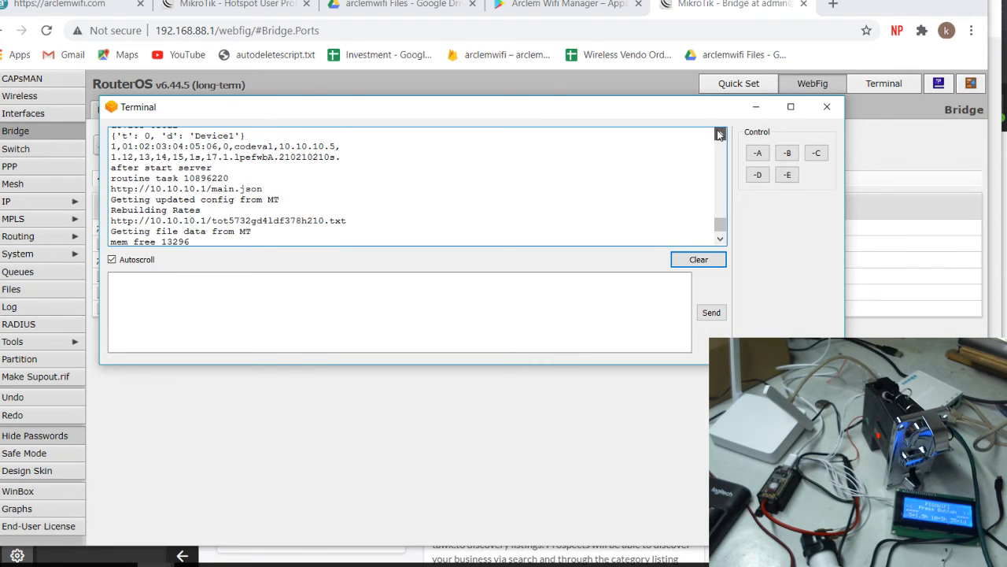
click(719, 135)
click(719, 135)
click(719, 134)
click(719, 135)
click(719, 135)
click(719, 135)
click(719, 134)
click(719, 135)
click(719, 135)
click(720, 135)
click(719, 135)
click(719, 134)
click(719, 134)
click(719, 134)
click(719, 134)
click(719, 135)
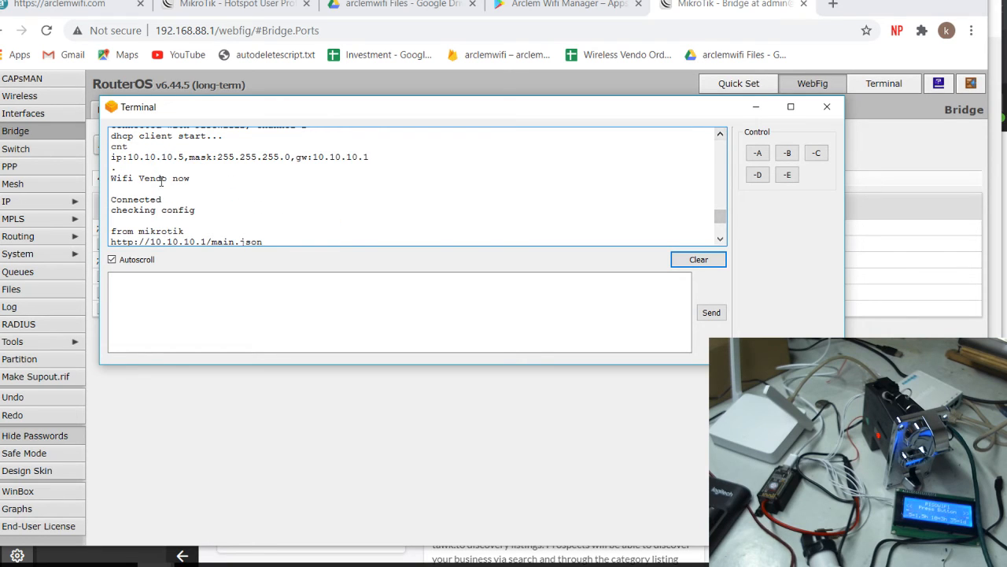
click(721, 239)
click(720, 239)
click(721, 239)
click(720, 239)
click(720, 239)
click(720, 240)
click(721, 240)
click(721, 239)
click(721, 239)
click(721, 239)
click(721, 239)
click(721, 239)
click(721, 239)
click(721, 240)
click(721, 239)
click(721, 239)
Open the 10.10.10.5 entry under IP > Hotspot > Hosts
click(528, 438)
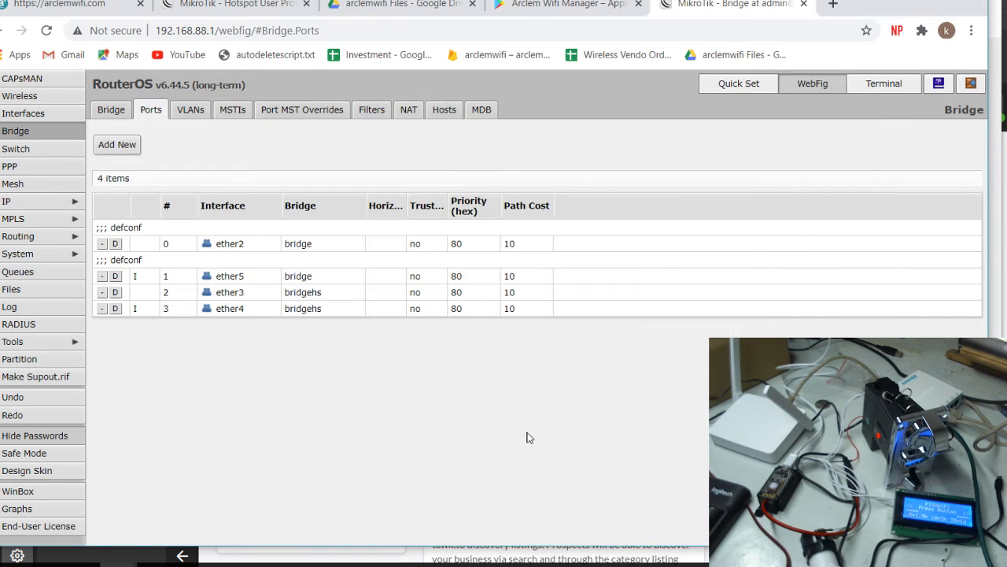
click(43, 200)
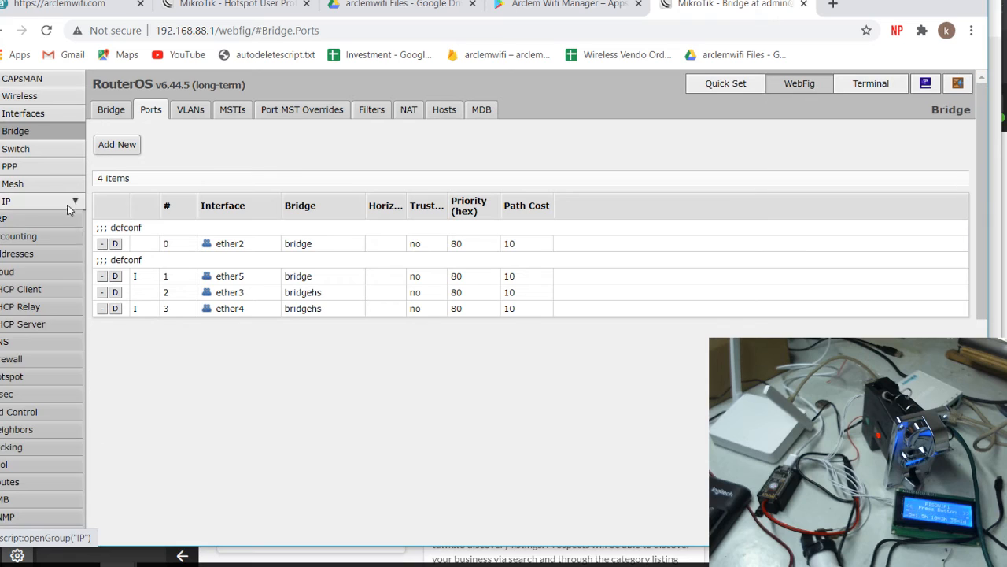
click(9, 376)
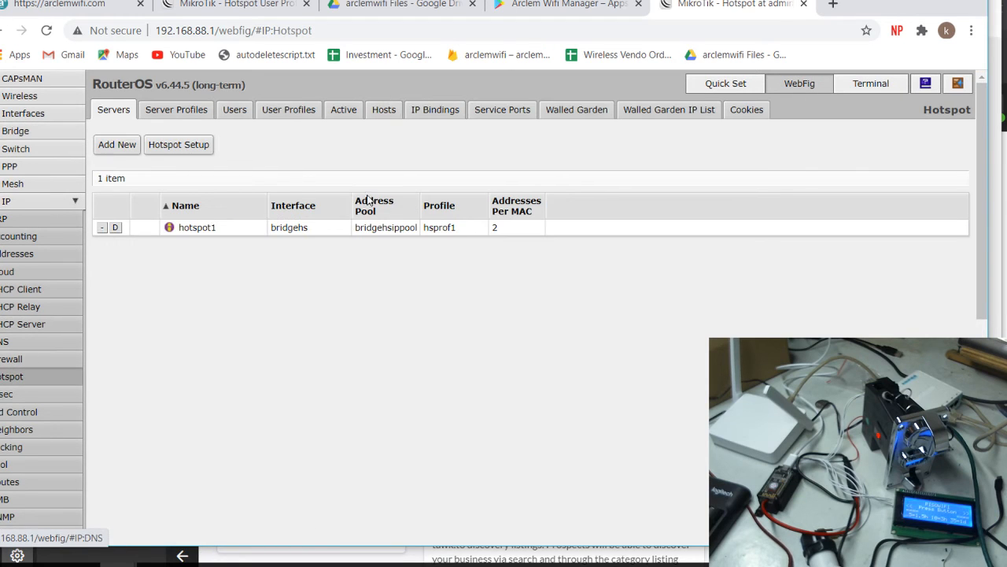
click(431, 115)
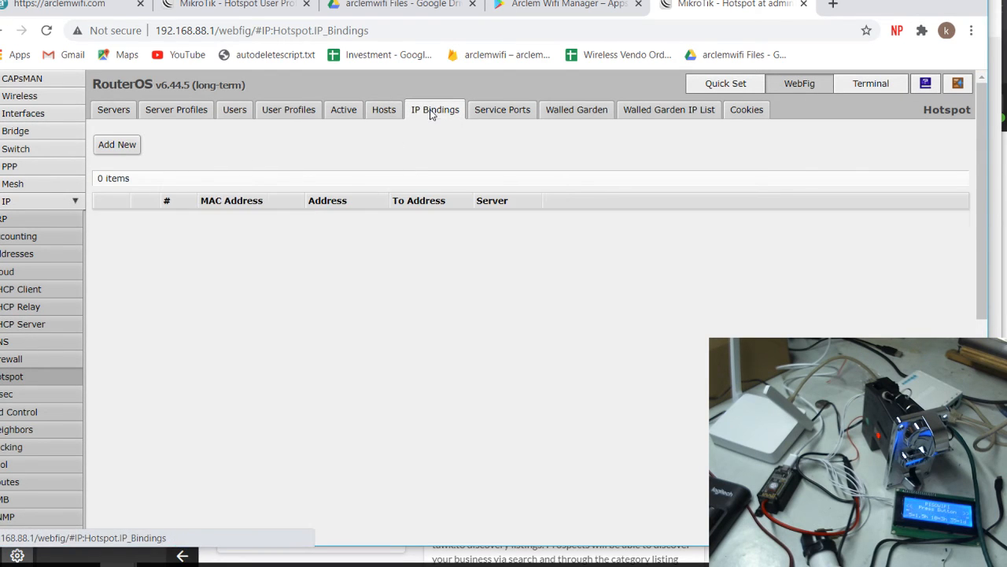
click(376, 110)
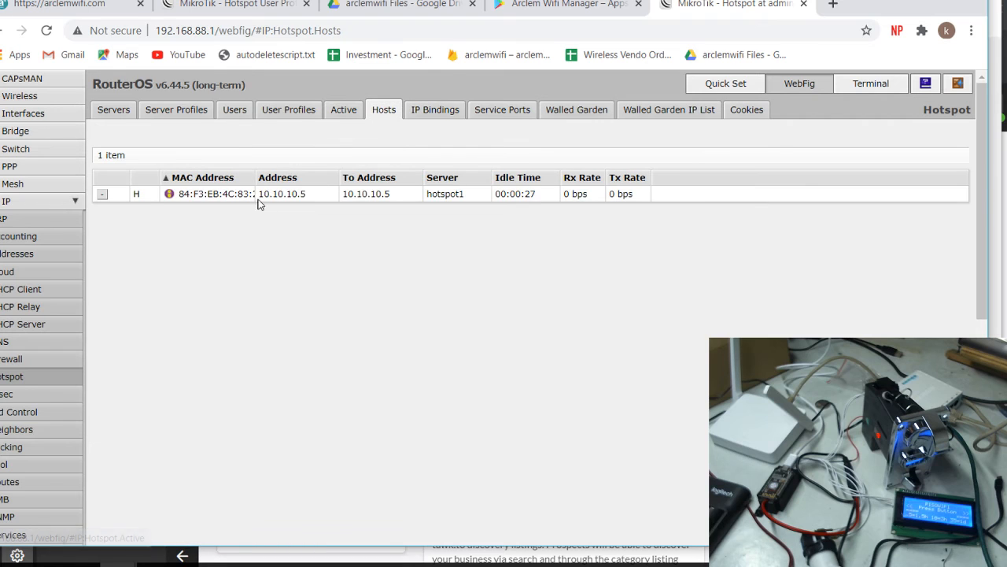
click(304, 197)
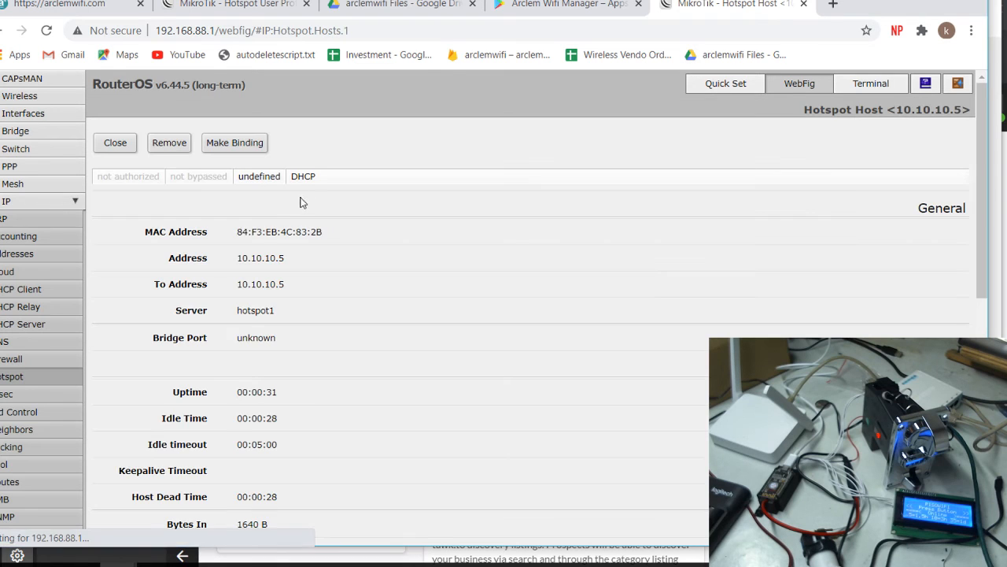
Copy the host's MAC and make an IP binding for it with address 10.10.10.5
right_click(324, 234)
click(354, 243)
click(234, 143)
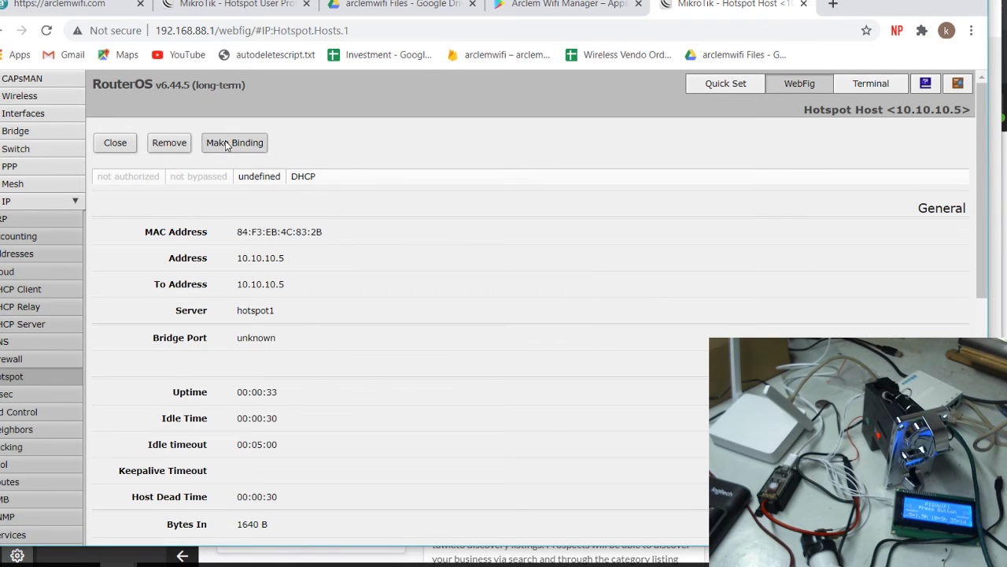
click(214, 215)
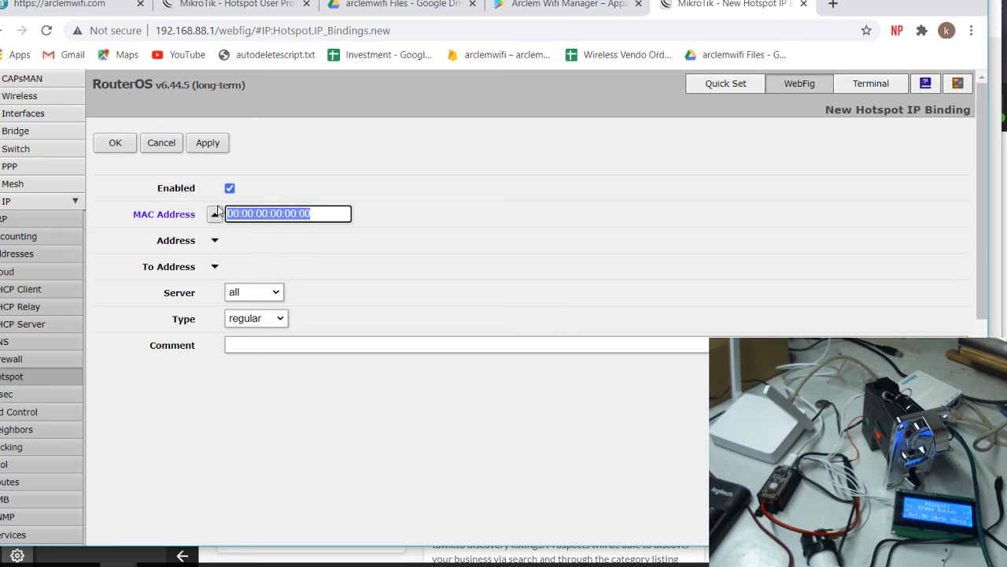
text(84:F3:EB:4C:83:2B)
click(214, 240)
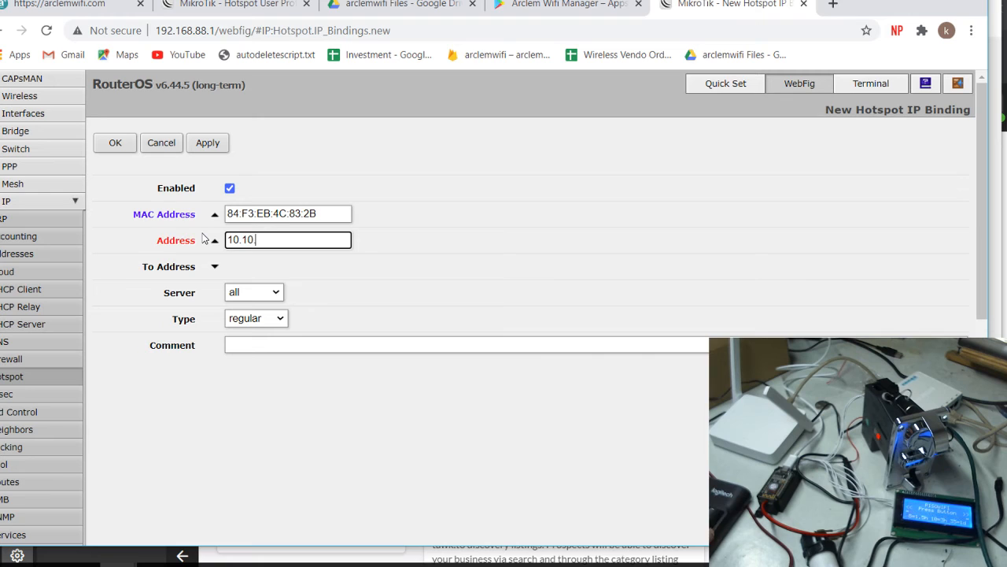
click(204, 142)
click(113, 144)
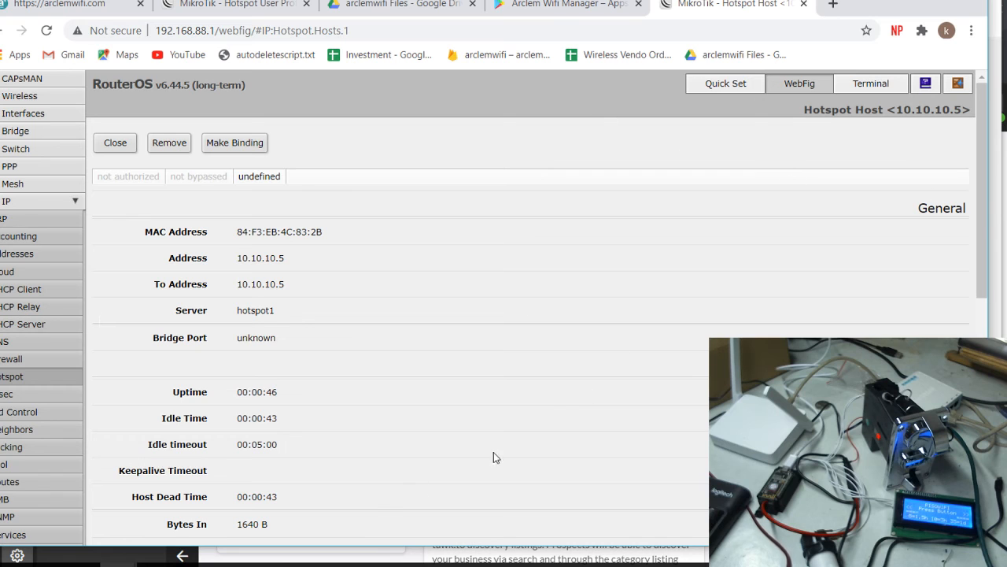
Check the Terminal's CODE GEN output for the 1-hour R1 voucher, then return to WebFig
mouse_move(181, 560)
click(211, 530)
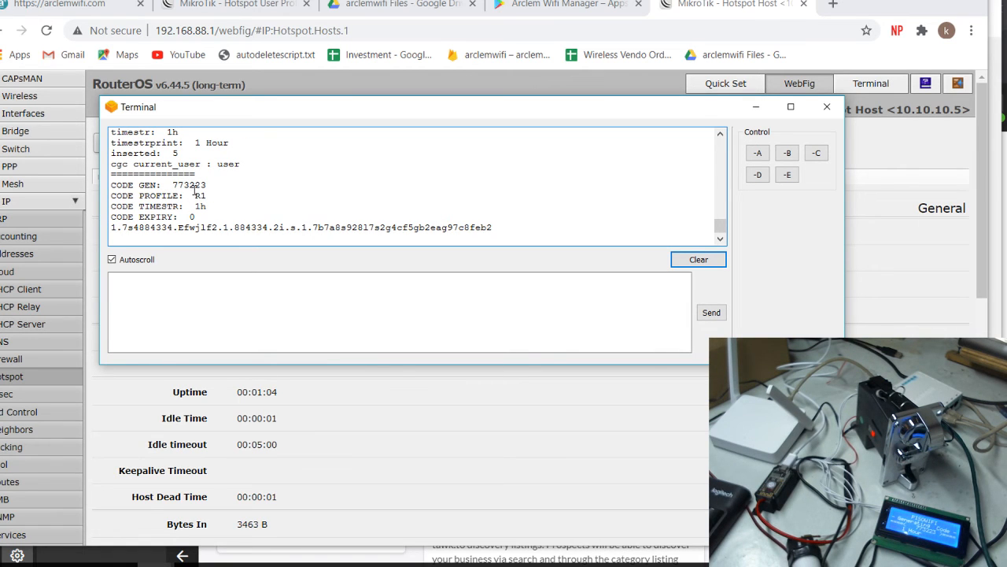
click(877, 163)
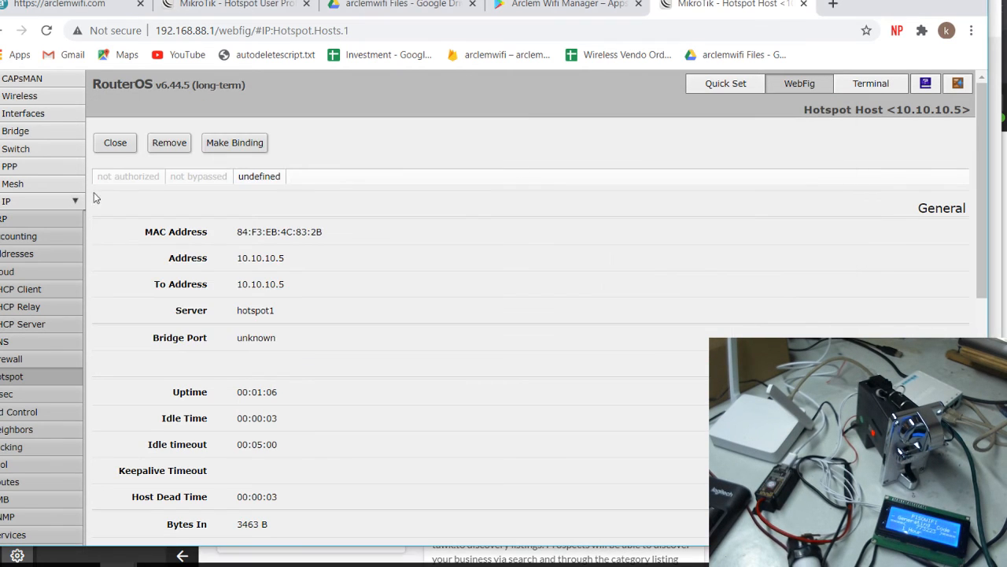
click(115, 142)
Review the voucher user's one-hour Limit Uptime unchanged, then list active sessions showing the second voucher
click(235, 109)
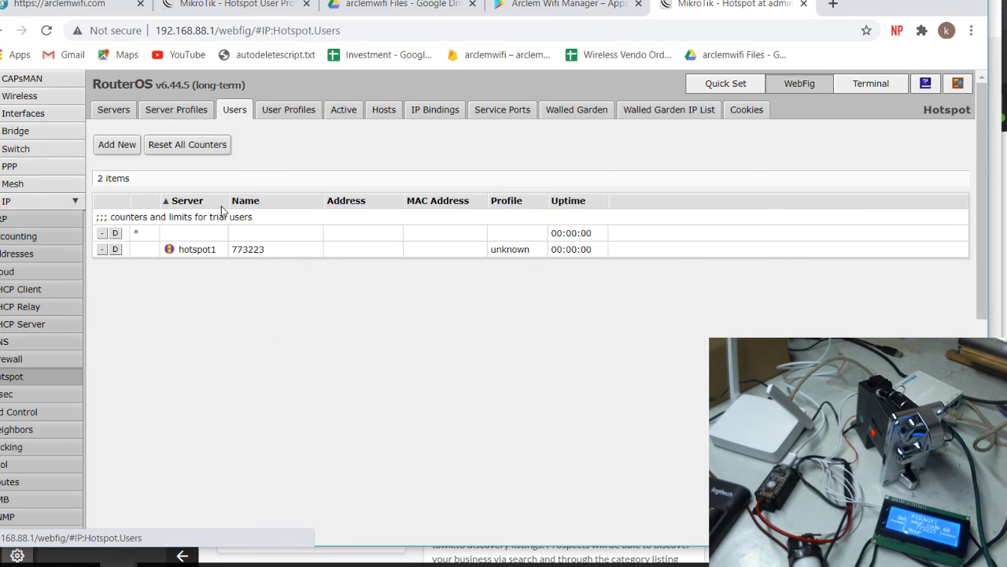
click(283, 252)
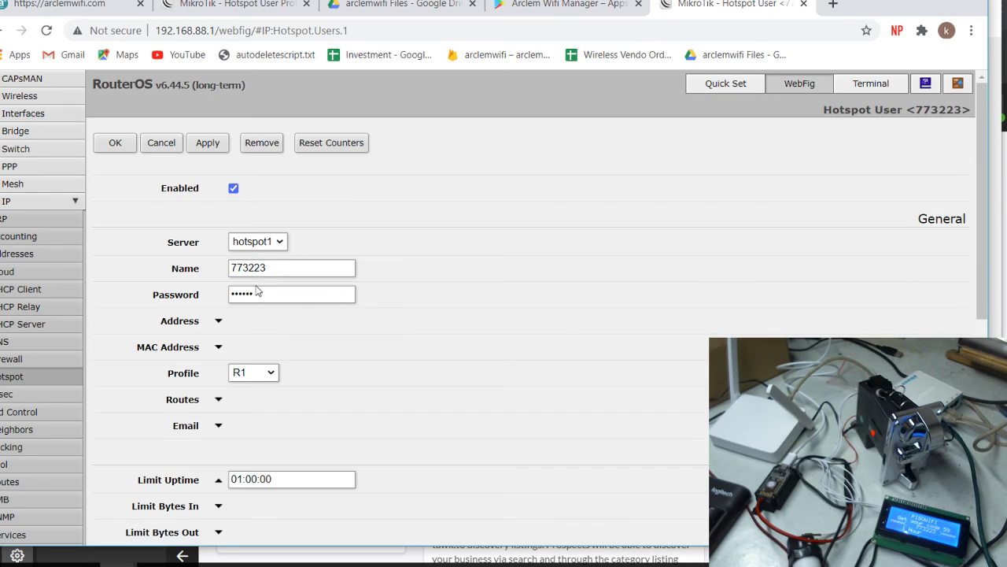
scroll(268, 406, down, 2)
scroll(228, 330, up, 2)
click(177, 144)
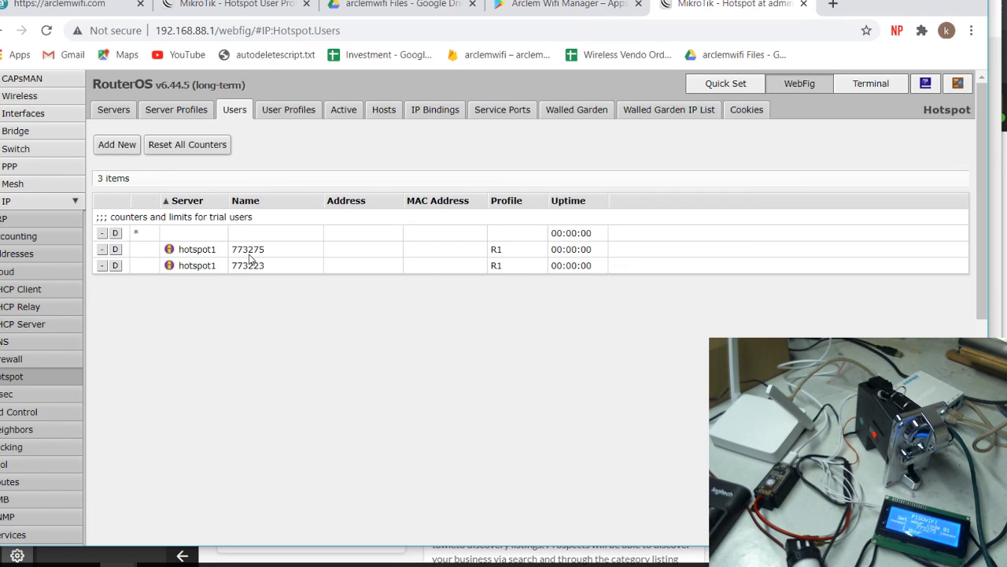
click(340, 110)
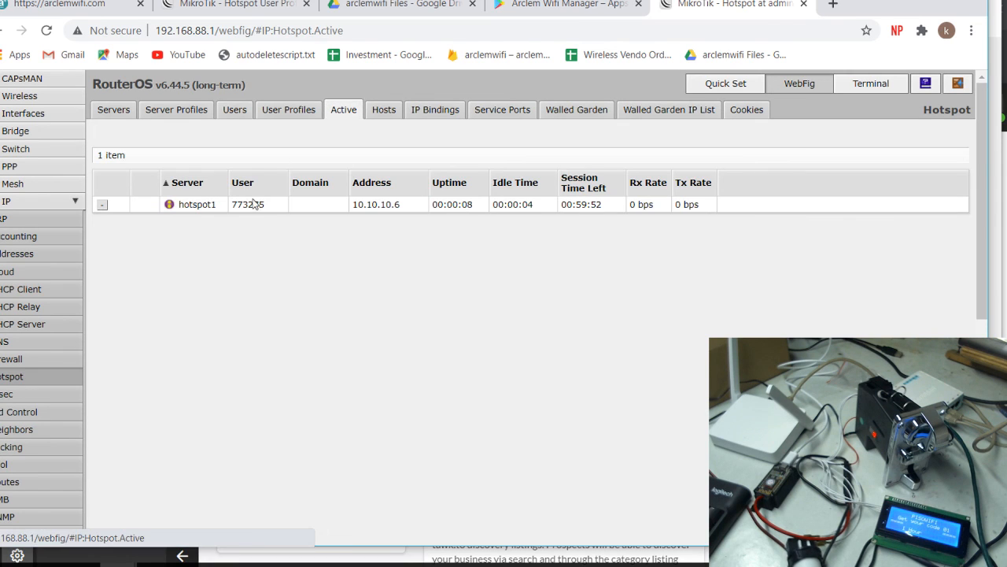